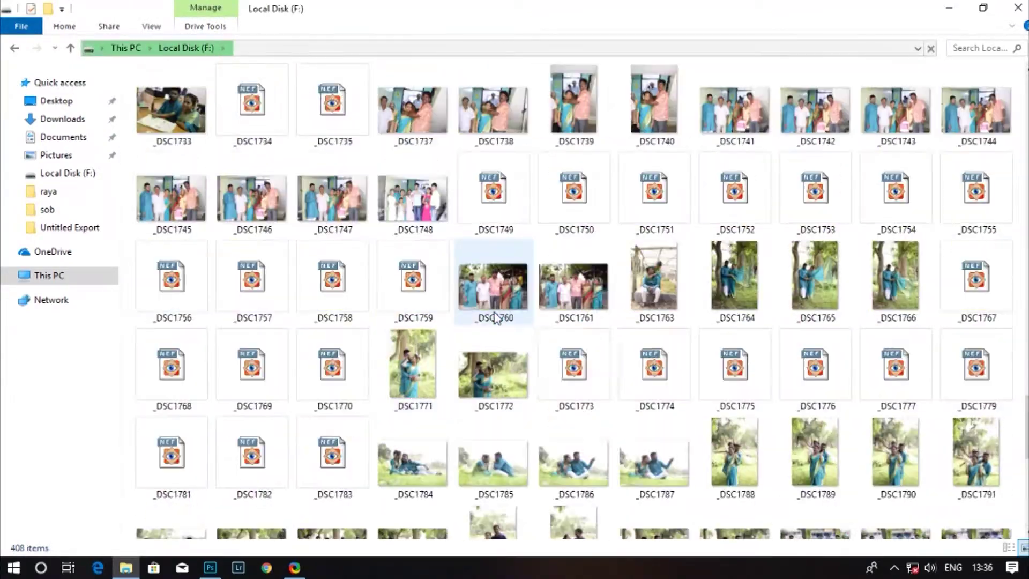
- Open the raw photo _DSC1764 from Local Disk (F:) in Photoshop by dragging it onto the Photoshop icon
click(734, 276)
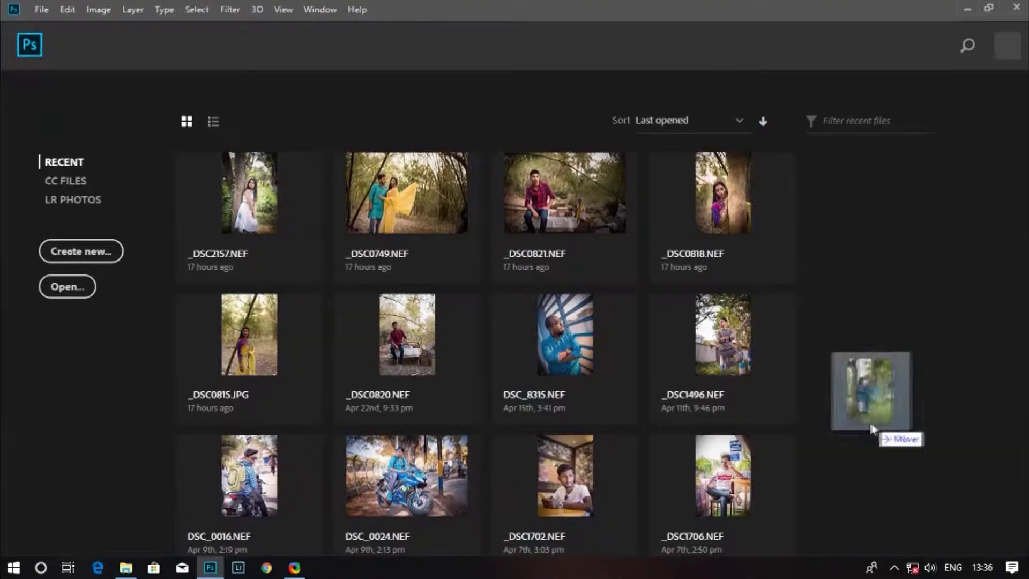
drag(225, 563, 545, 427)
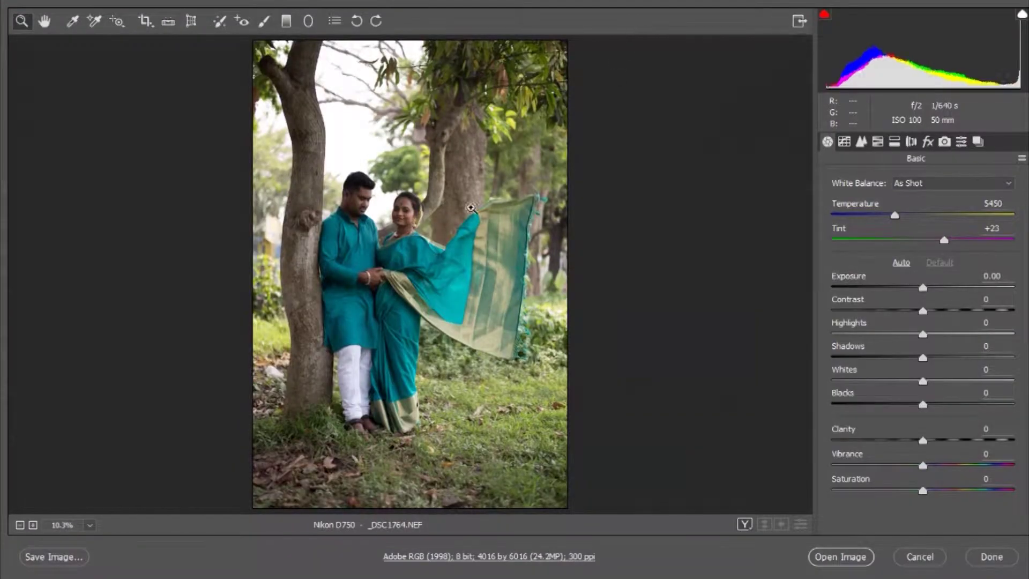
- Set exposure to +0.65, add contrast, lift shadows, lower whites and blacks, and boost vibrance and clarity
click(932, 288)
drag(933, 288, 935, 287)
click(930, 311)
click(889, 334)
click(963, 357)
click(903, 381)
click(901, 405)
drag(924, 438, 937, 440)
click(941, 465)
- Draw and reshape an oval Radial Filter around the couple to darken their surroundings
click(309, 21)
drag(356, 246, 488, 376)
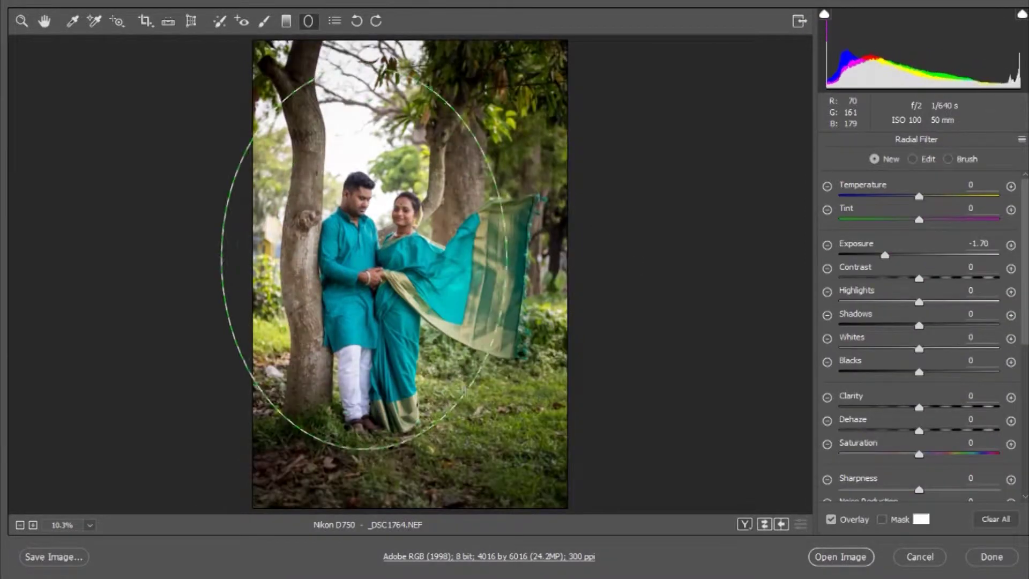
drag(455, 262, 498, 280)
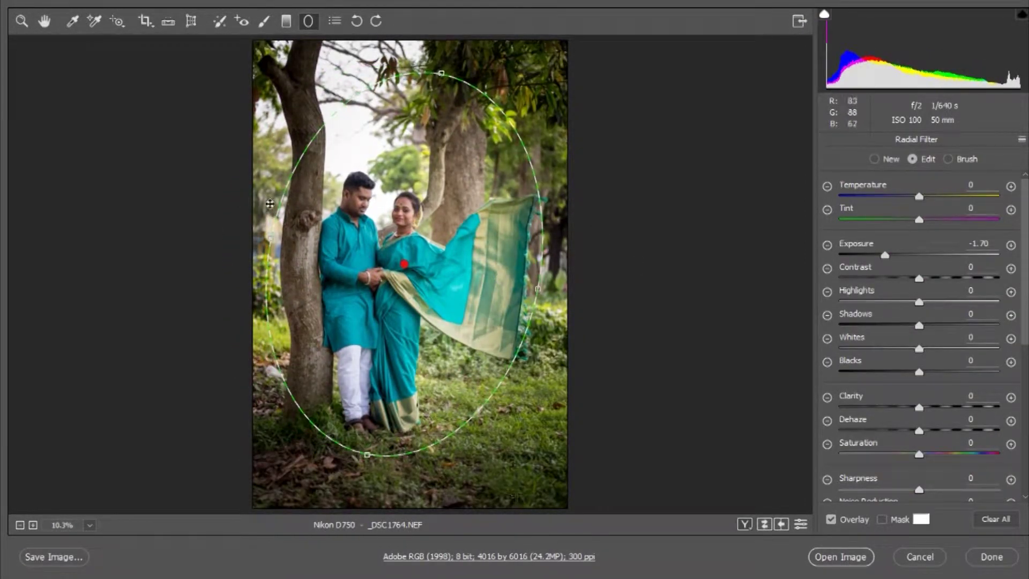
key(z)
- Add sharpening and edge vignetting, then open the edited raw image as a document
click(861, 141)
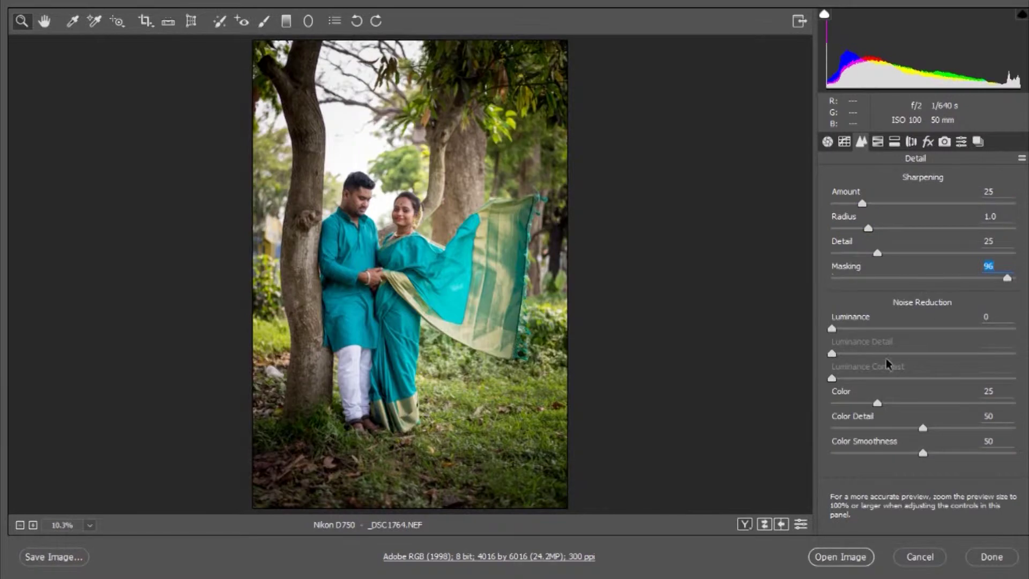
click(928, 141)
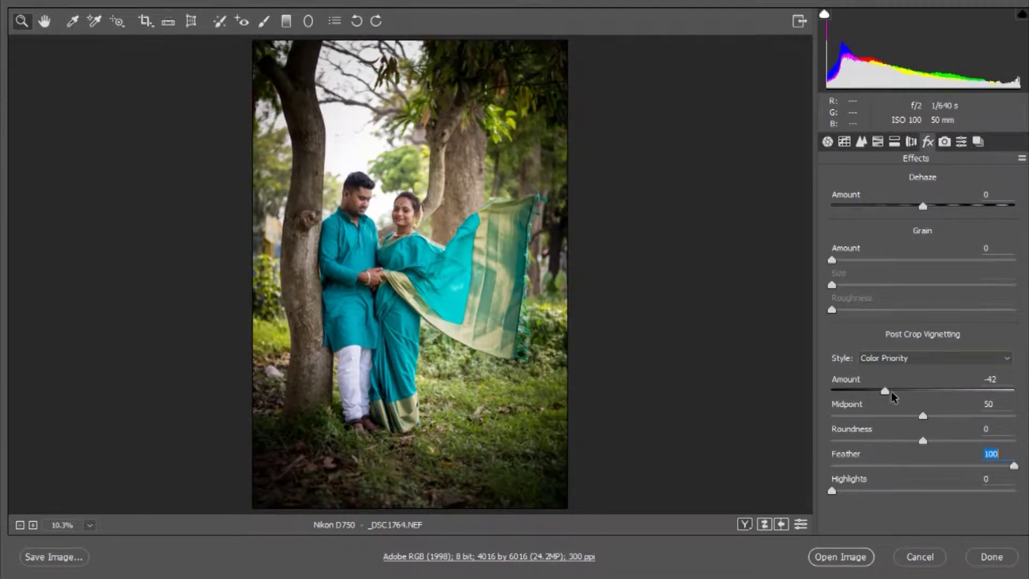
click(847, 556)
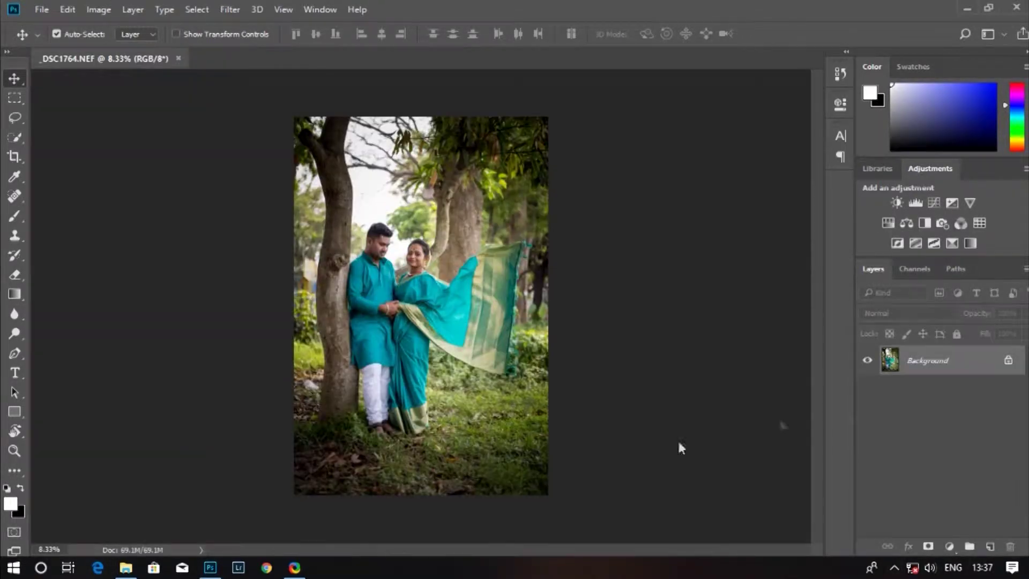
- Duplicate the background and grade it with Blue primary hue -71 and Green primary hue +63
key(ctrl+j)
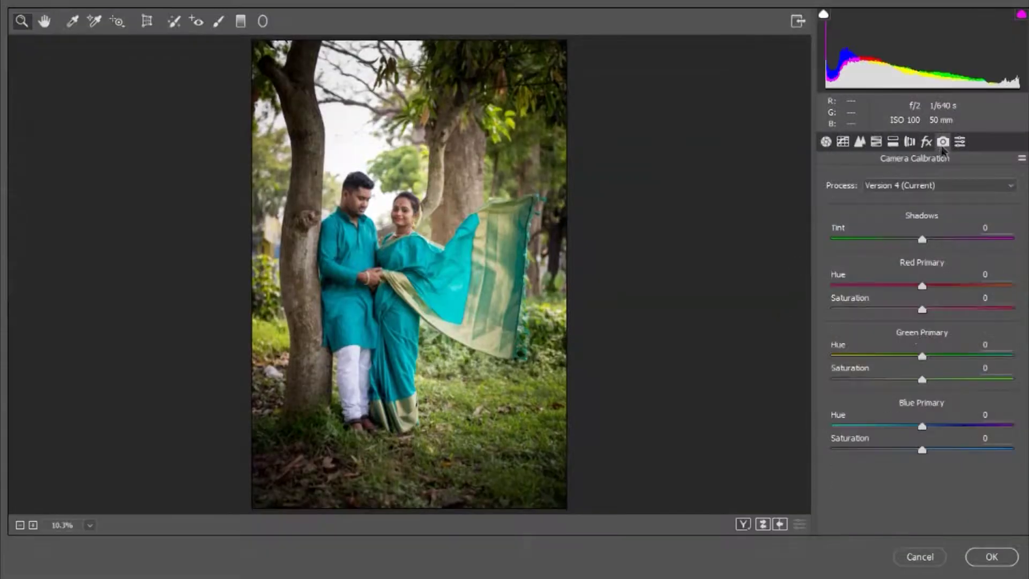
drag(922, 425, 872, 424)
drag(922, 355, 934, 356)
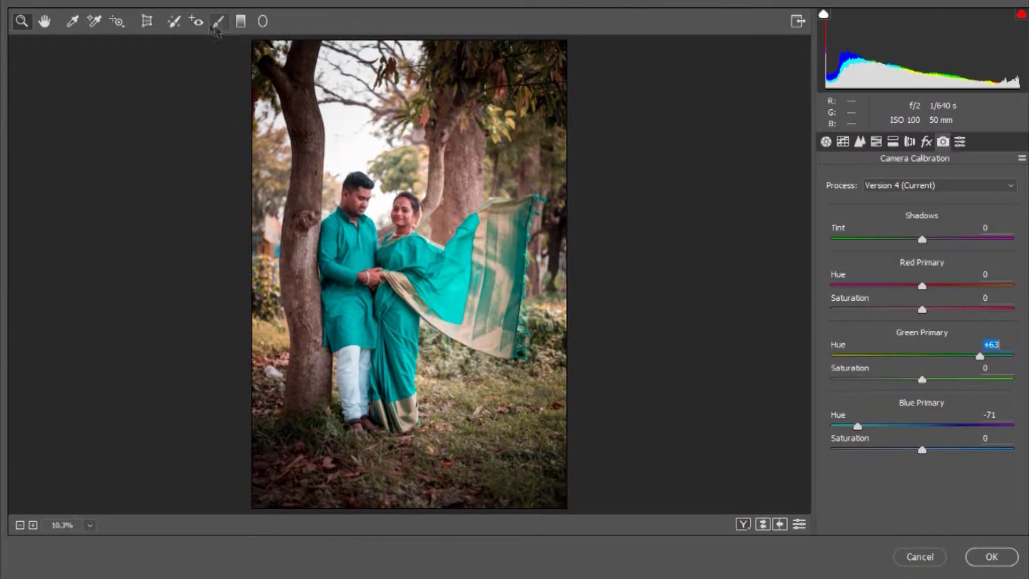
click(218, 23)
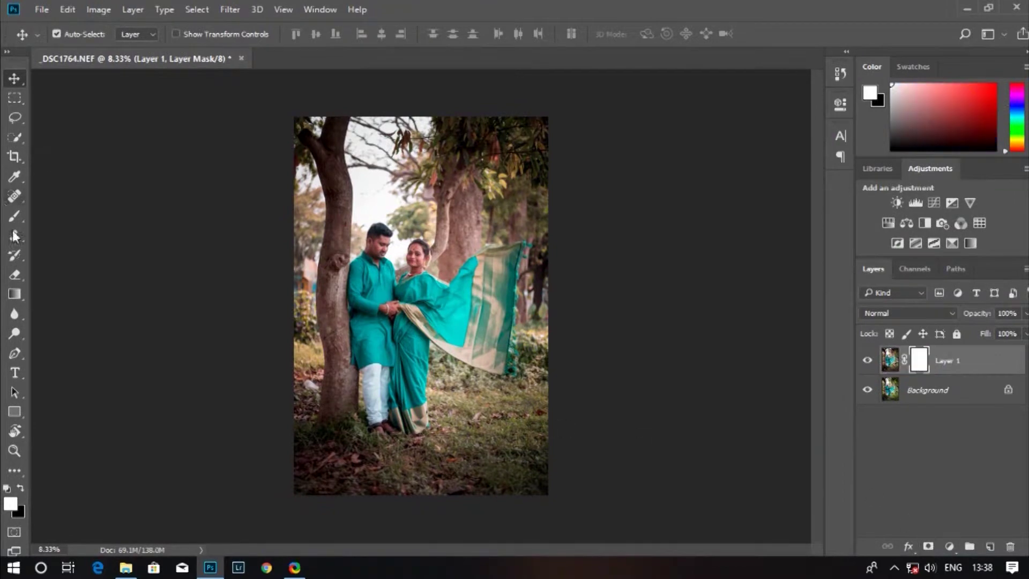
- Paint black on Layer 1's mask to hide the grade from small areas of the couple
click(14, 216)
key(x)
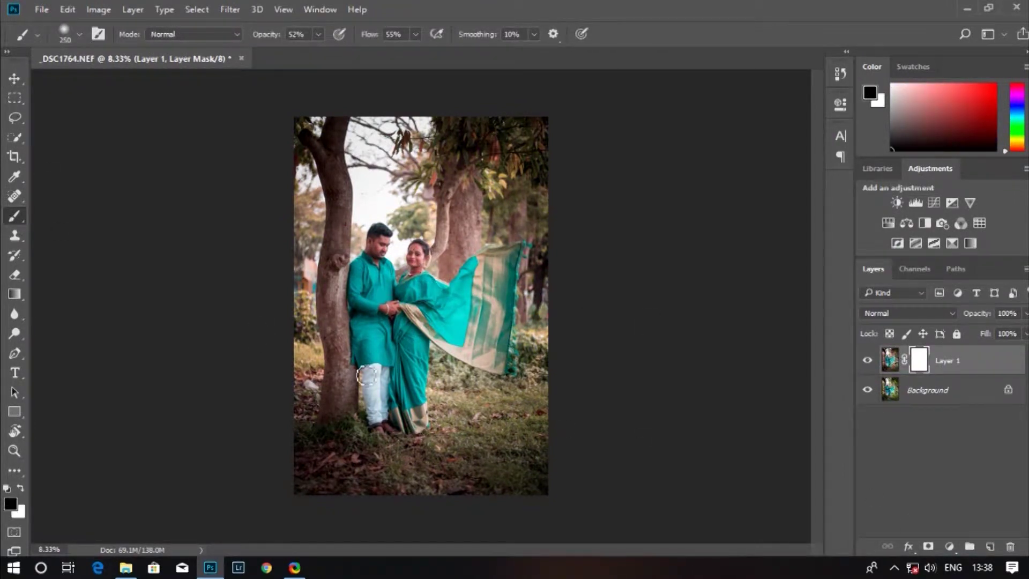
scroll(440, 288, up, 3)
scroll(397, 279, up, 2)
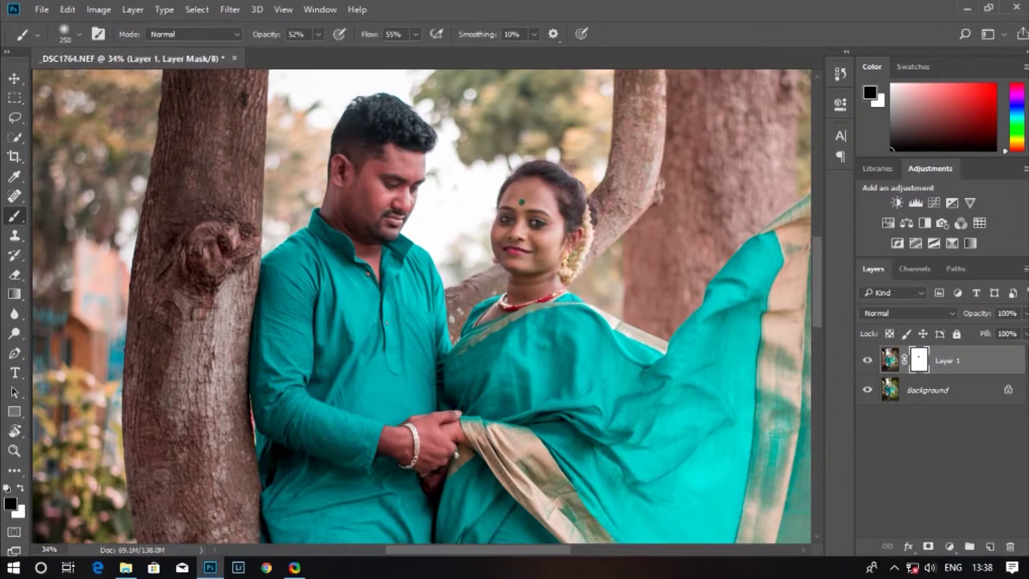
scroll(529, 265, left, 3)
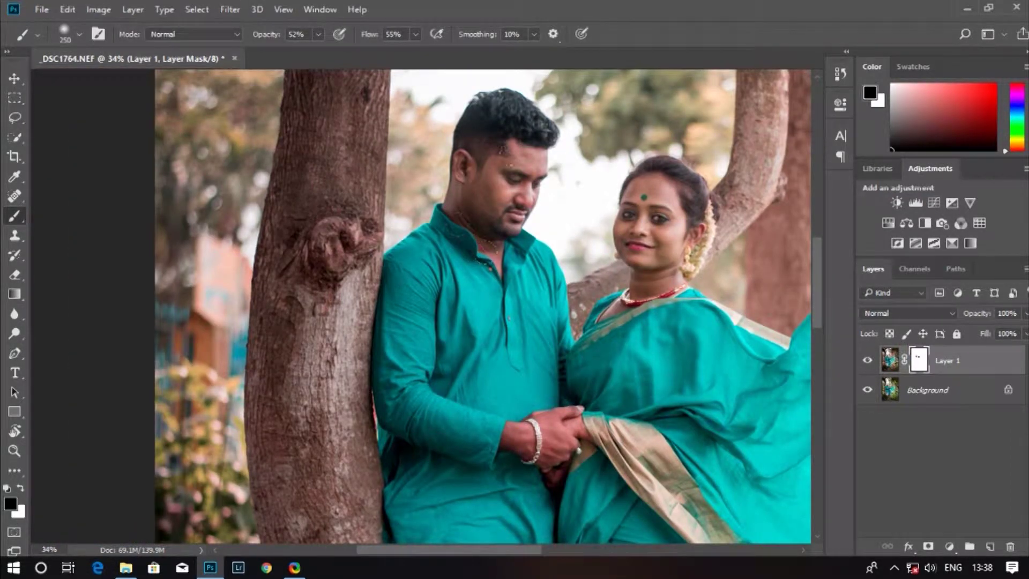
scroll(477, 306, down, 3)
scroll(551, 269, right, 3)
scroll(405, 352, down, 6)
key(ctrl+0)
- Target the layer image and stamp all visible layers into a new merged Layer 2
key(v)
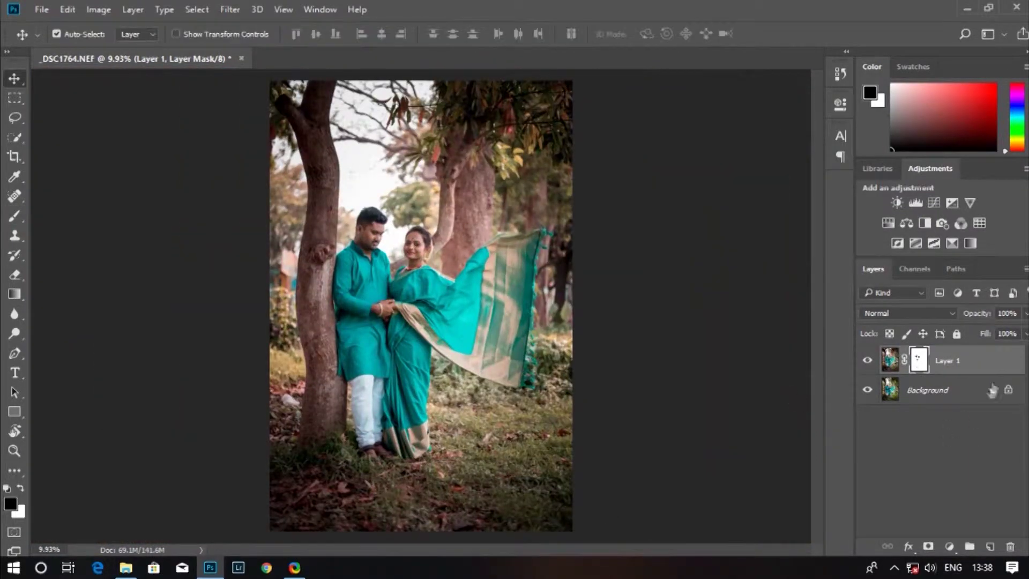
click(987, 367)
key(ctrl+shift+alt+e)
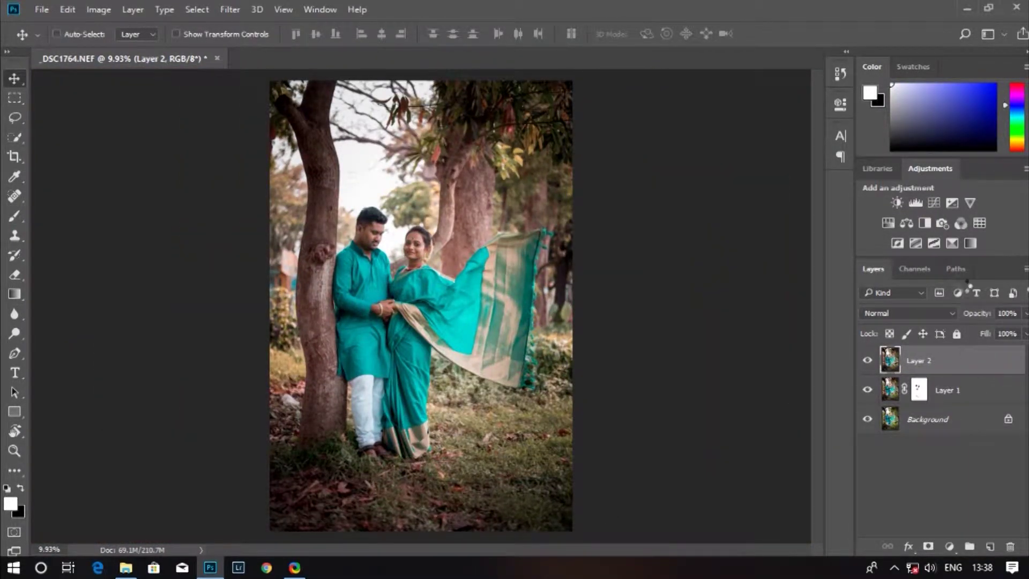
- Use the Camera Raw Filter to brighten oranges, darken blues, and shift the Greens hue to +48
key(ctrl+shift+a)
click(940, 205)
drag(922, 284, 954, 285)
drag(922, 384, 905, 384)
click(844, 207)
drag(922, 334, 965, 334)
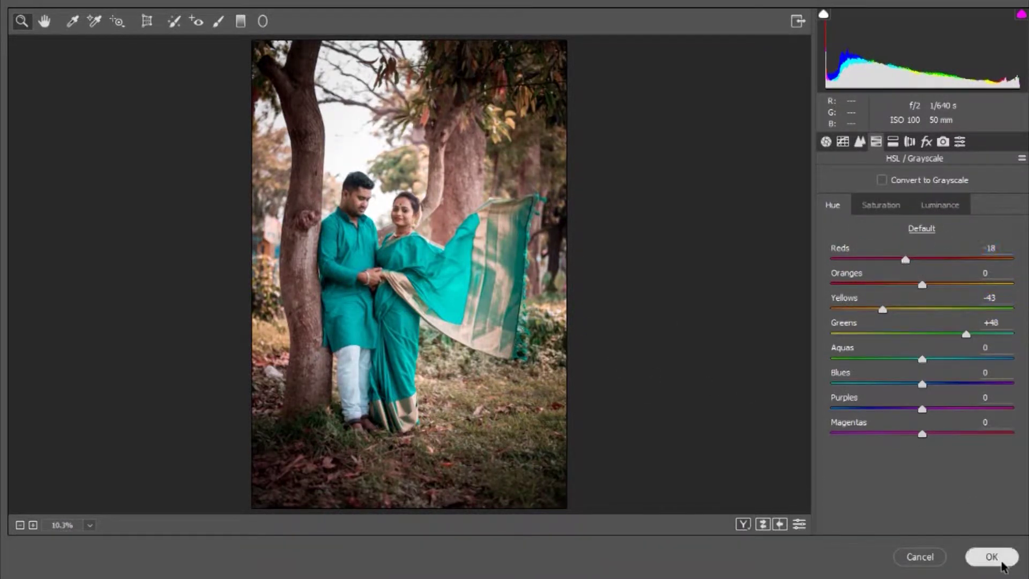
click(991, 556)
- Add Exposure and Curves adjustment layers, inverting the Curves mask to hide its effect
click(949, 546)
click(919, 276)
click(797, 99)
click(950, 546)
click(954, 306)
key(ctrl+i)
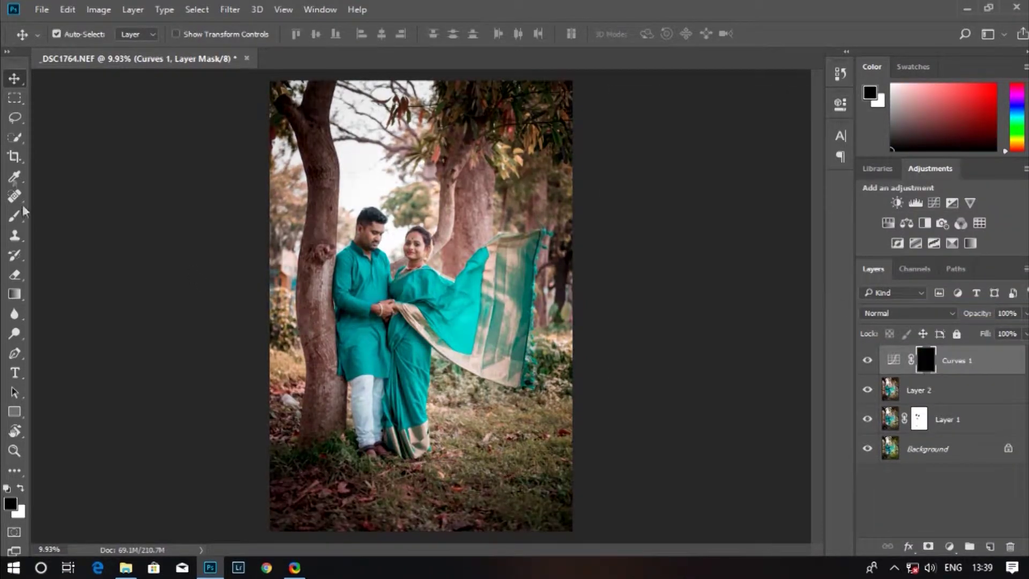
- Paint white on the Curves mask to brighten the woman's face and the couple
key(b)
scroll(484, 231, up, 4)
scroll(484, 231, down, 1)
scroll(460, 245, up, 3)
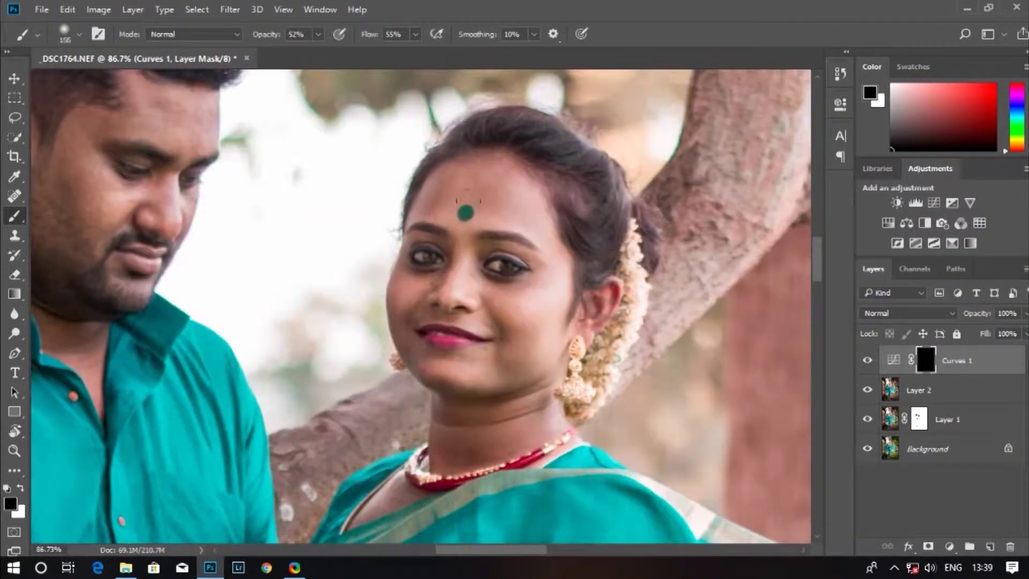
key(x)
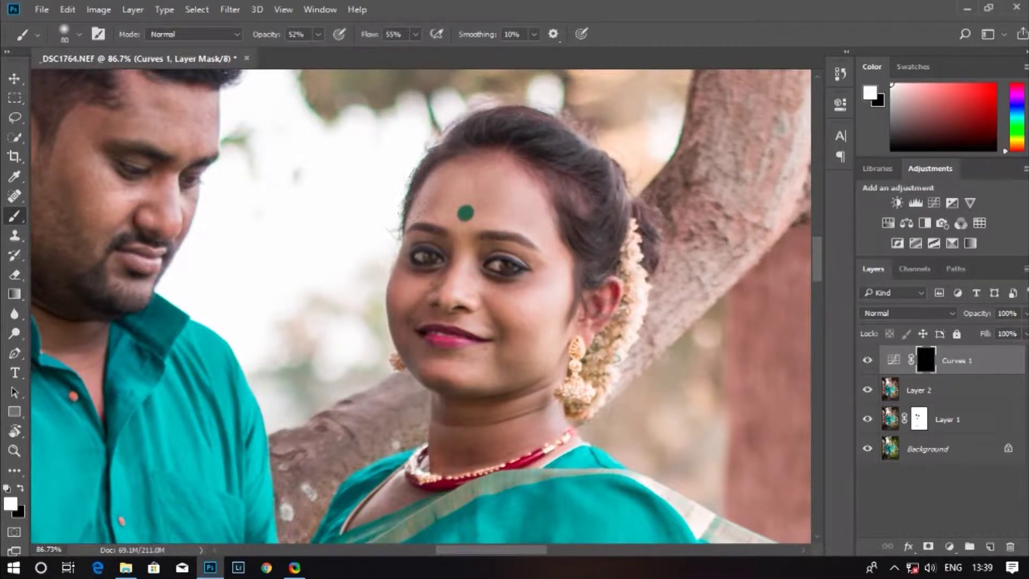
mouse_move(439, 257)
mouse_down()
mouse_move(424, 343)
mouse_move(413, 285)
mouse_up()
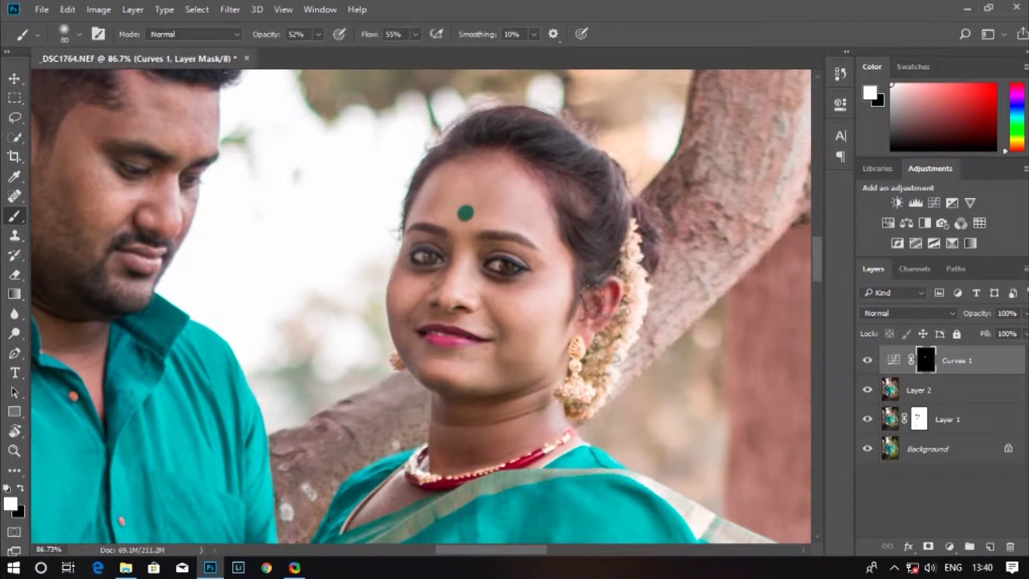
mouse_move(594, 299)
mouse_down()
mouse_move(462, 163)
mouse_move(314, 348)
mouse_up()
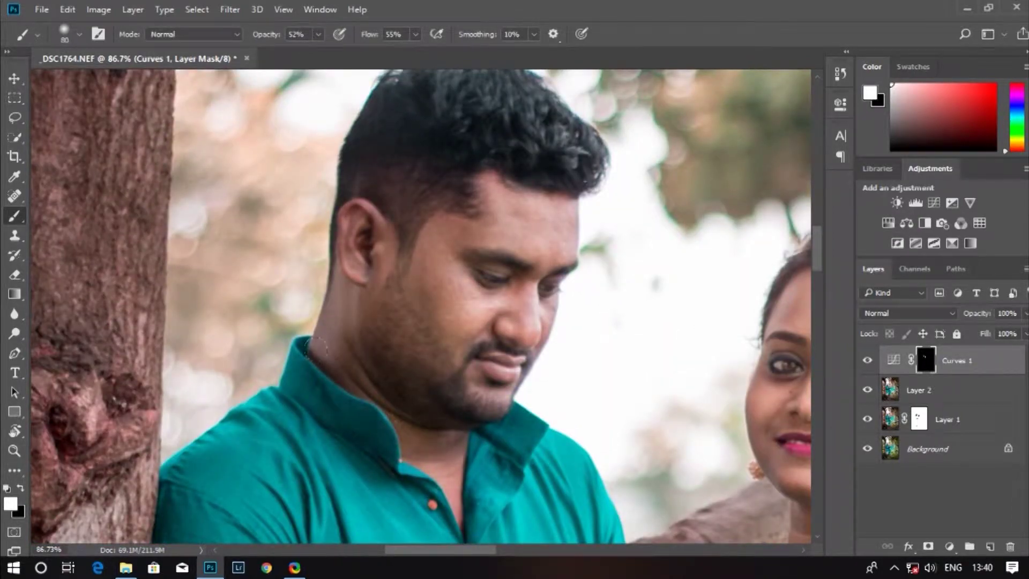
scroll(315, 348, down, 3)
scroll(397, 379, up, 2)
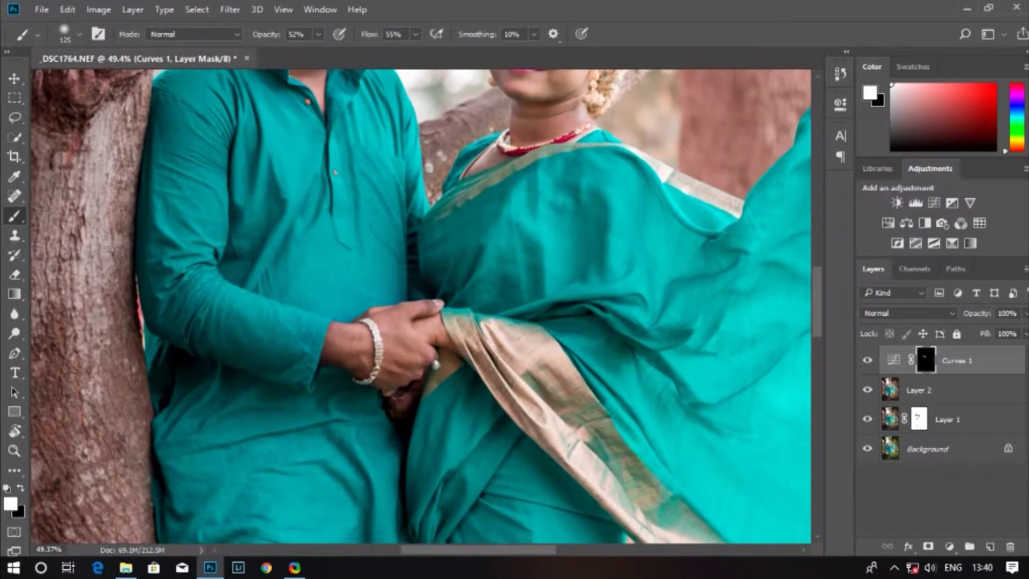
scroll(396, 415, down, 10)
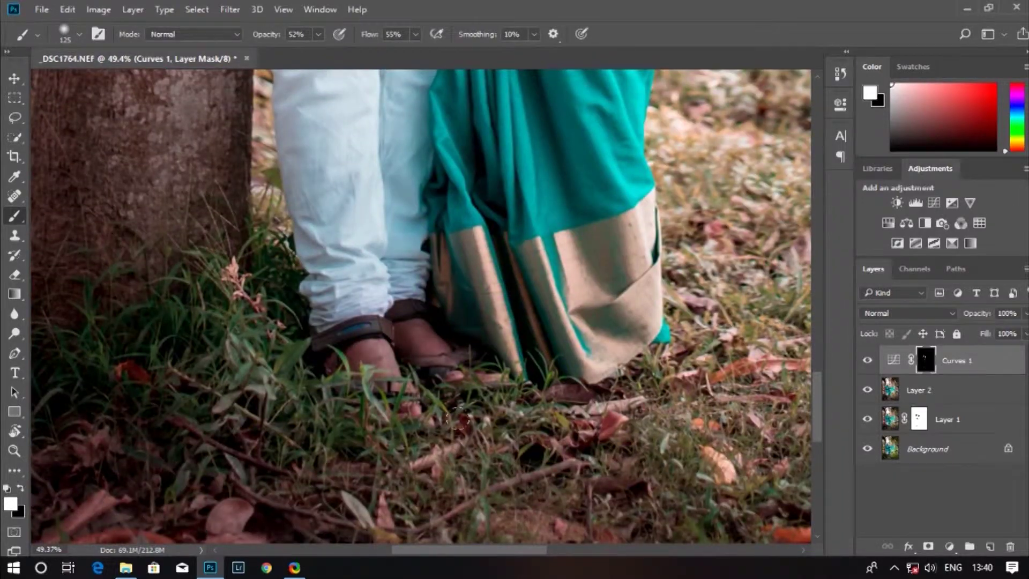
scroll(397, 416, down, 5)
- Add a Color Lookup adjustment layer with a lookup table applied, at 59% opacity and 36% fill
key(v)
click(949, 547)
click(960, 451)
click(751, 148)
click(752, 252)
click(840, 103)
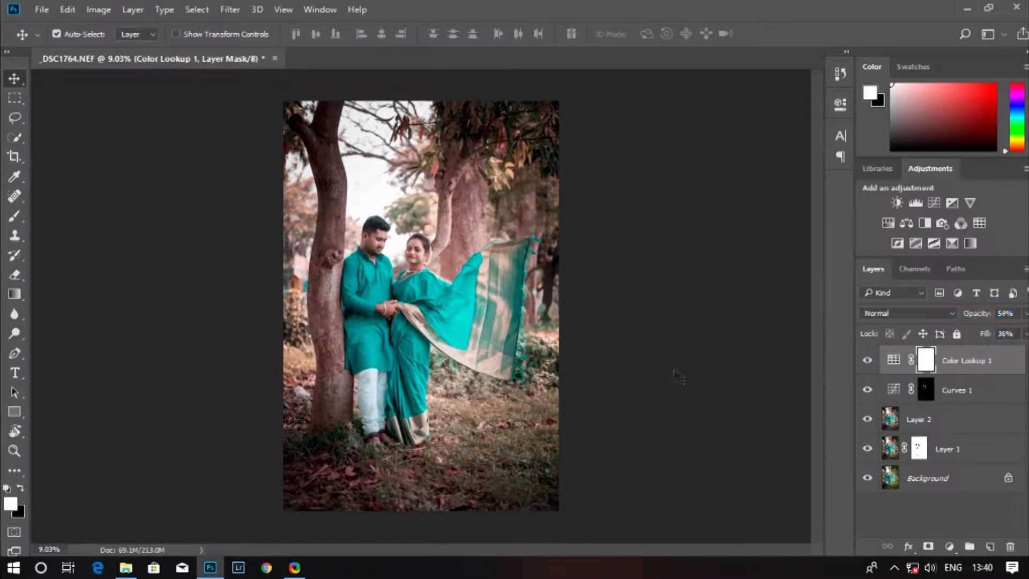
click(126, 568)
- Browse to the Lightpack overlay folder on Local Disk (G:)
click(48, 275)
double_click(781, 213)
double_click(257, 115)
double_click(336, 114)
- Place Sun Overlays (12) in the photo in Screen mode at 75% opacity, near the left tree
drag(172, 201, 421, 252)
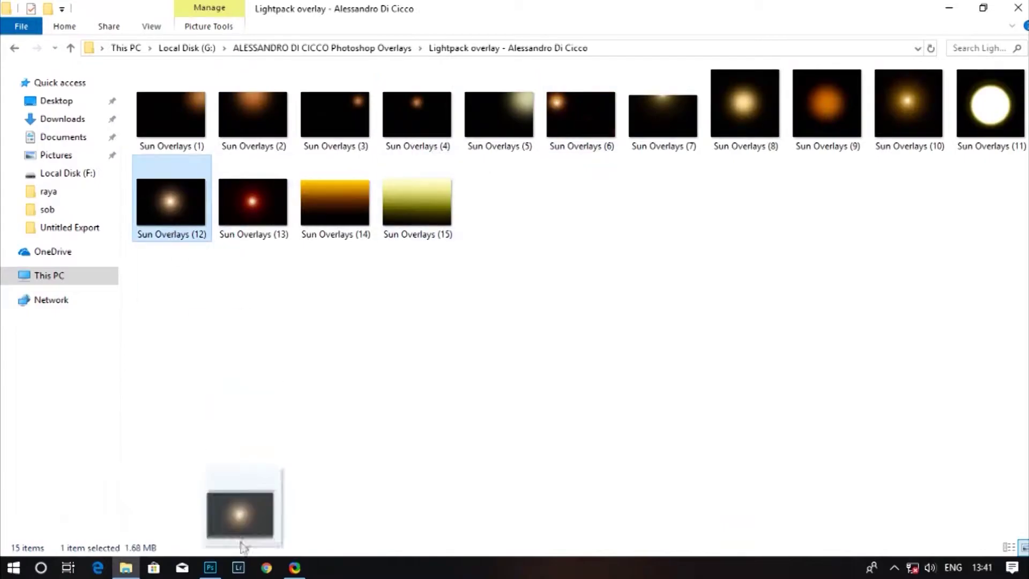
mouse_move(480, 197)
mouse_down()
mouse_move(354, 217)
mouse_move(400, 201)
mouse_up()
click(906, 313)
click(885, 234)
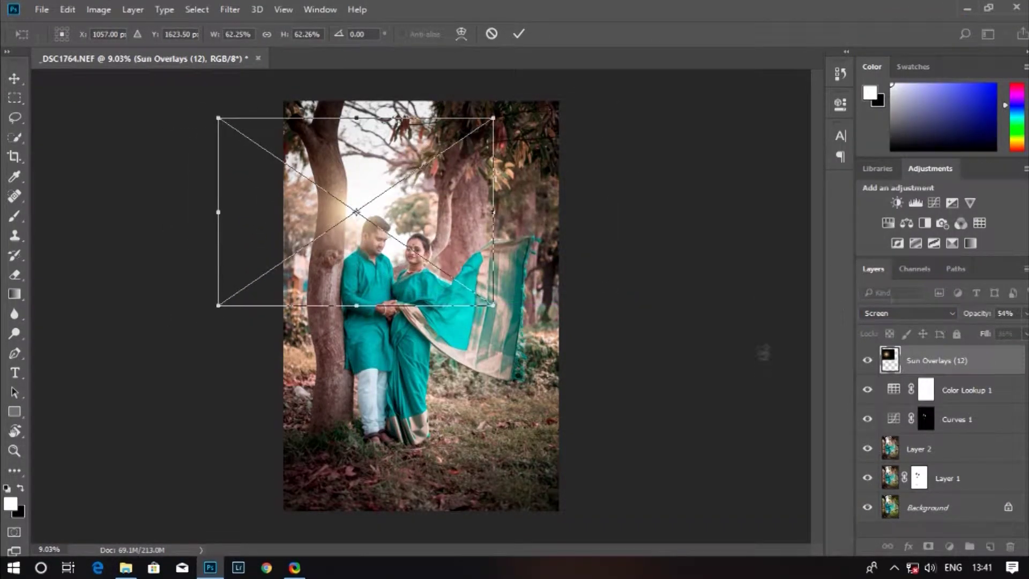
key(Return)
key(7)
key(5)
mouse_move(386, 214)
mouse_down()
mouse_move(355, 200)
mouse_move(351, 161)
mouse_up()
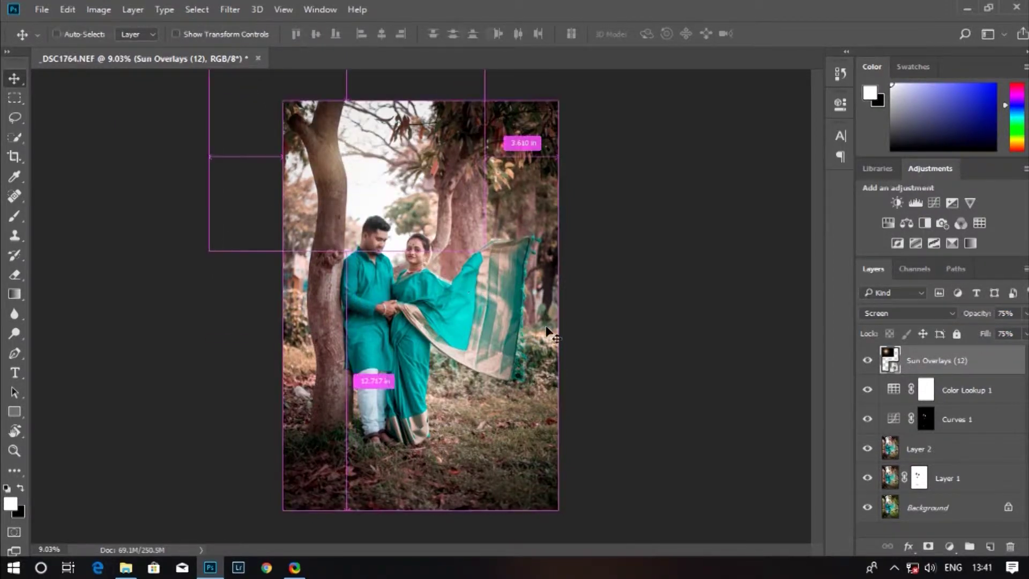
- Enlarge and reposition the sun glow near the upper-left tree
key(ctrl+t)
drag(552, 298, 571, 321)
mouse_move(557, 241)
mouse_down()
mouse_move(534, 215)
mouse_move(538, 321)
mouse_up()
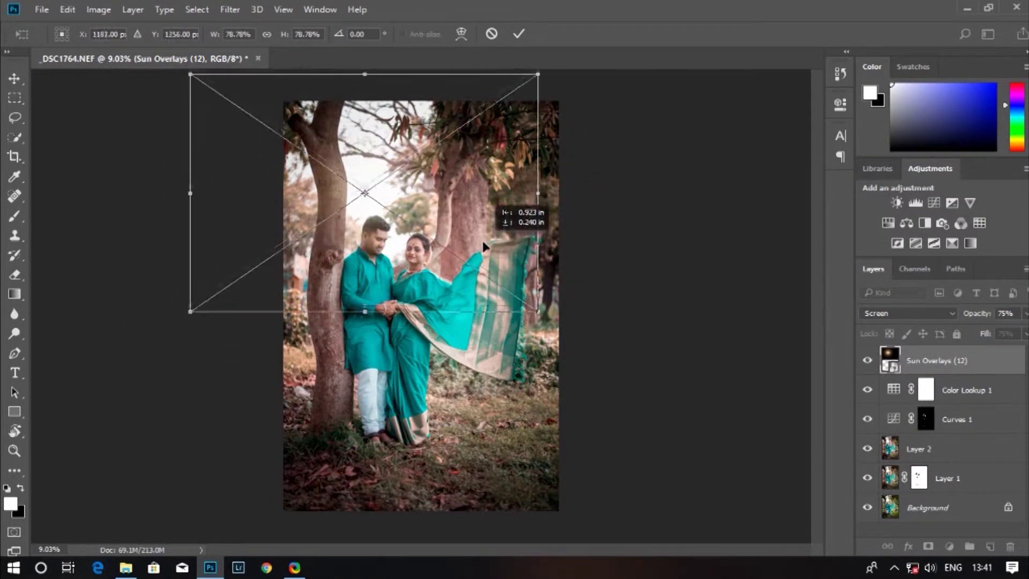
key(Return)
click(125, 568)
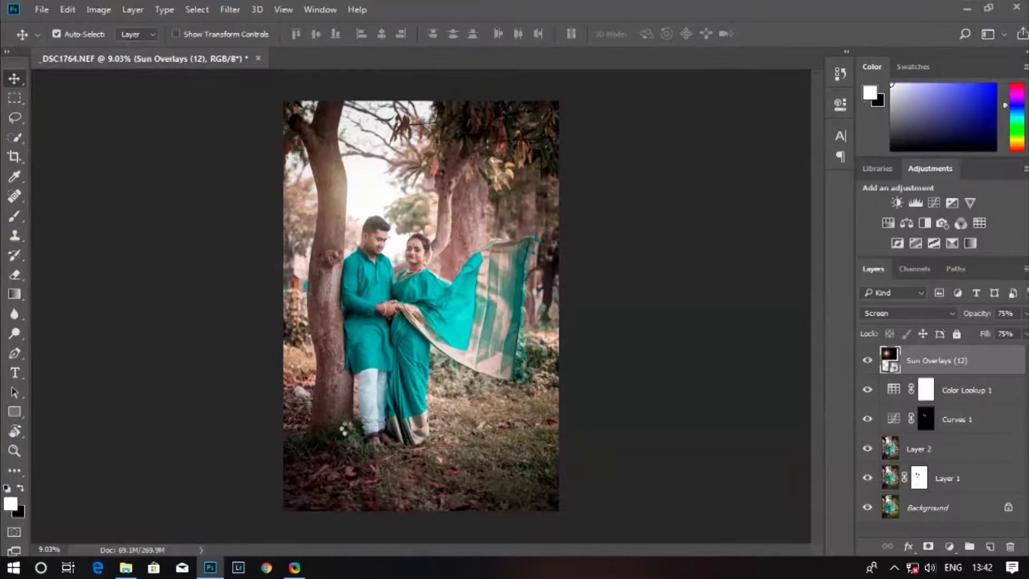
- Scale Sun Overlays (14) to cover the whole photo in Overlay mode at 11% opacity
drag(319, 202, 374, 306)
drag(513, 398, 799, 555)
drag(738, 501, 692, 380)
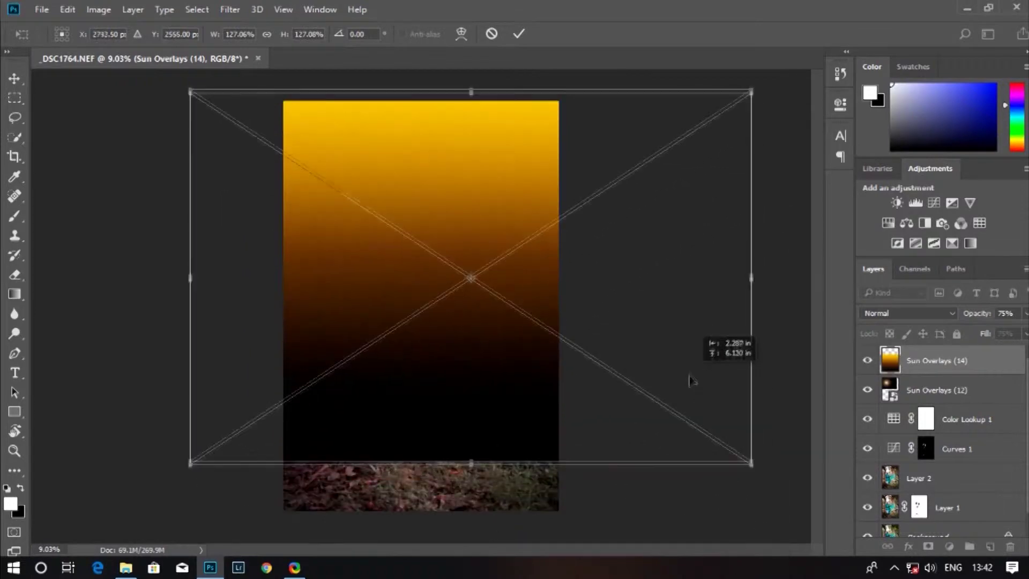
drag(756, 466, 793, 541)
click(906, 313)
click(885, 154)
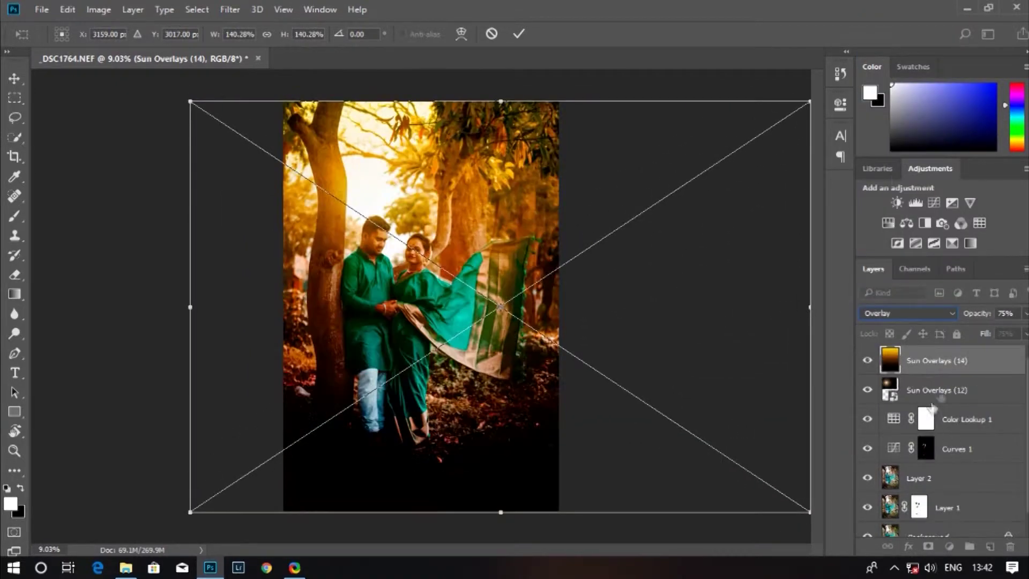
drag(977, 313, 942, 324)
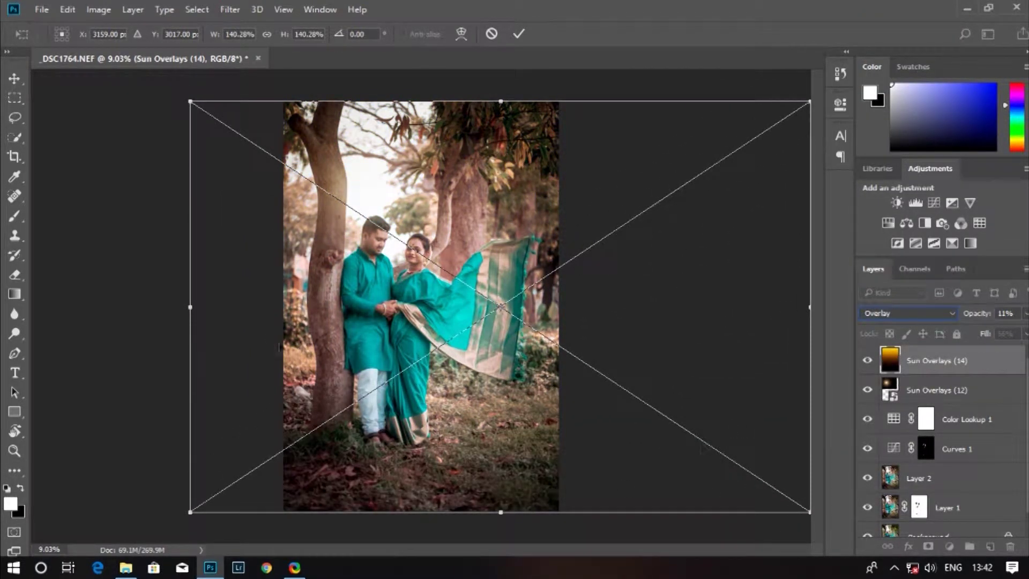
mouse_move(809, 512)
mouse_down()
mouse_move(609, 437)
mouse_move(764, 529)
mouse_move(662, 105)
mouse_move(625, 280)
mouse_up()
key(Return)
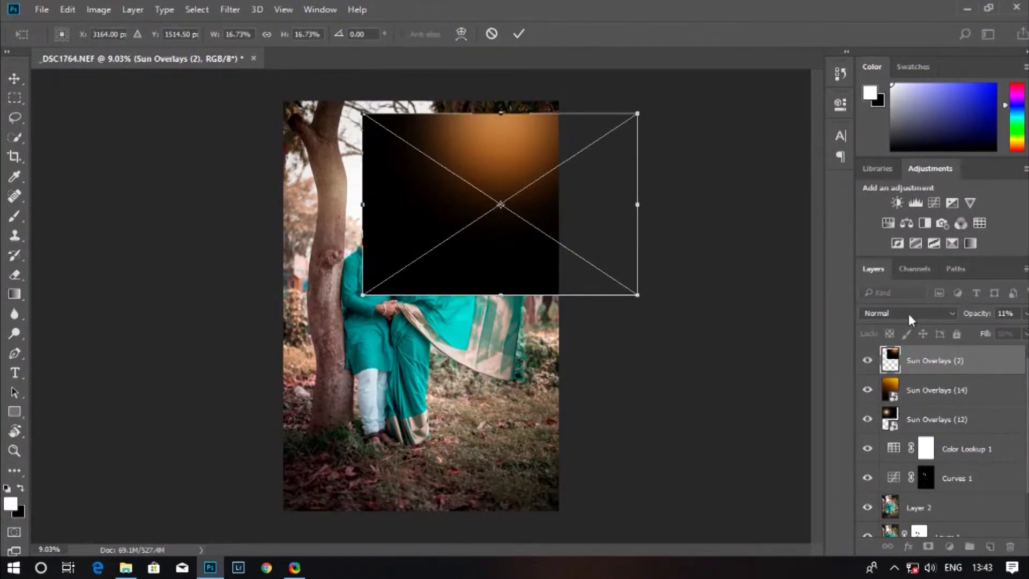
- Add Sun Overlays (2) as a Screen flare rotated about 29°, enlarged, with opacity raised to 44%
click(907, 313)
click(890, 124)
click(907, 313)
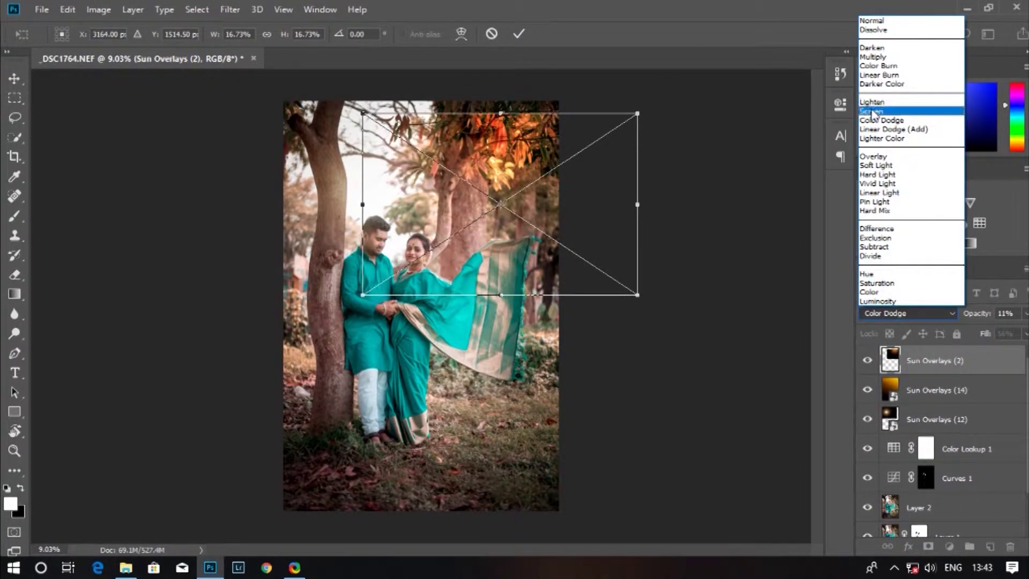
click(889, 110)
drag(686, 99, 713, 199)
drag(577, 350, 616, 383)
drag(954, 320, 968, 320)
key(Return)
- Add a Levels layer with black input 7 and midtones 1.11, painted onto the couple with a larger brush
click(949, 546)
click(919, 294)
drag(637, 253, 641, 253)
drag(722, 253, 717, 257)
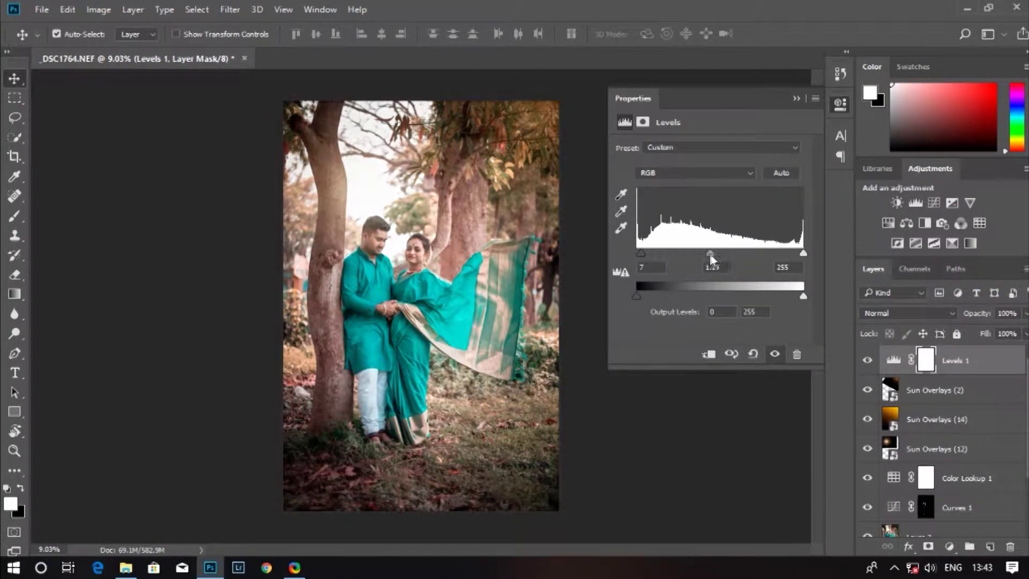
click(920, 364)
click(21, 217)
scroll(460, 272, up, 5)
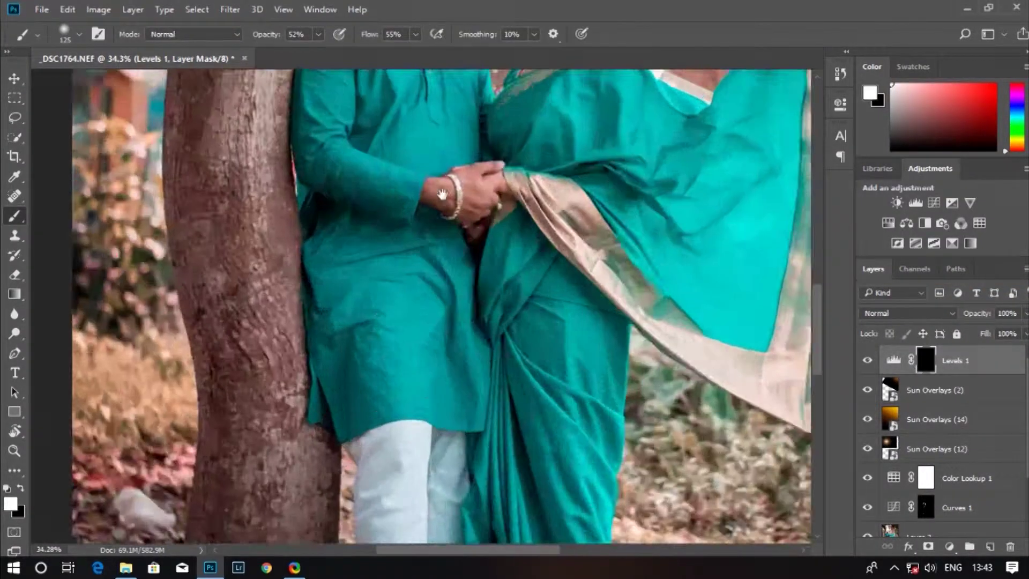
key(bracketright)
scroll(293, 384, down, 5)
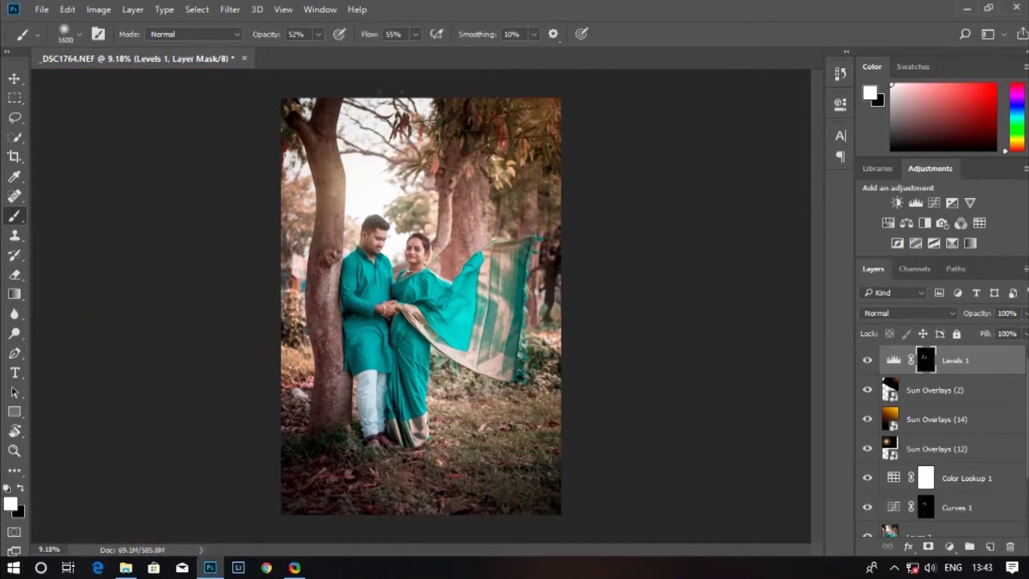
- Go up two folders in File Explorer and open the overley folder of overlays
click(125, 568)
key(alt+Up)
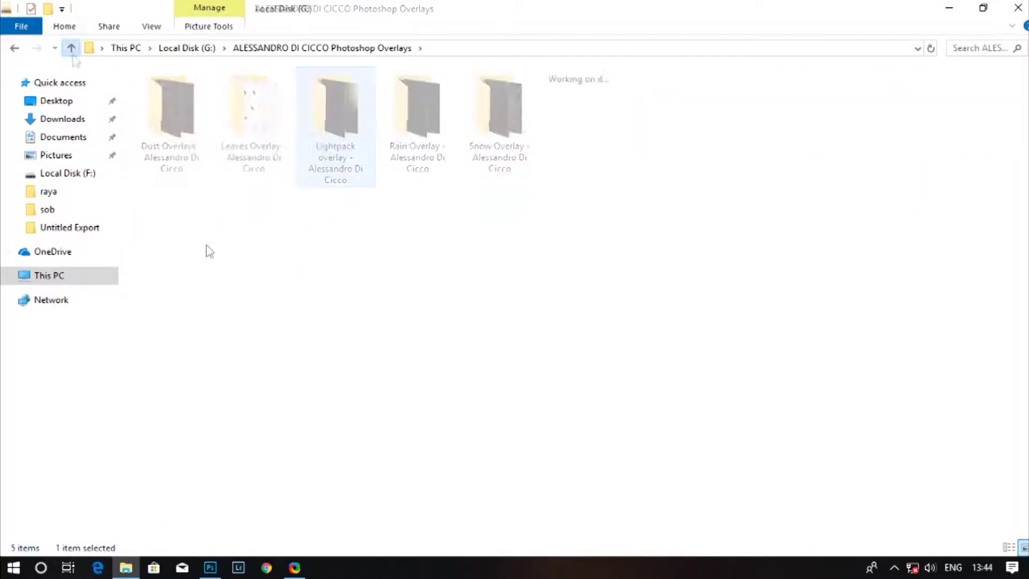
key(alt+Up)
double_click(816, 120)
- Place leaves overlay 6, rotated and scaled to about 188%, spread across the whole photo
key(a)
drag(172, 236, 333, 423)
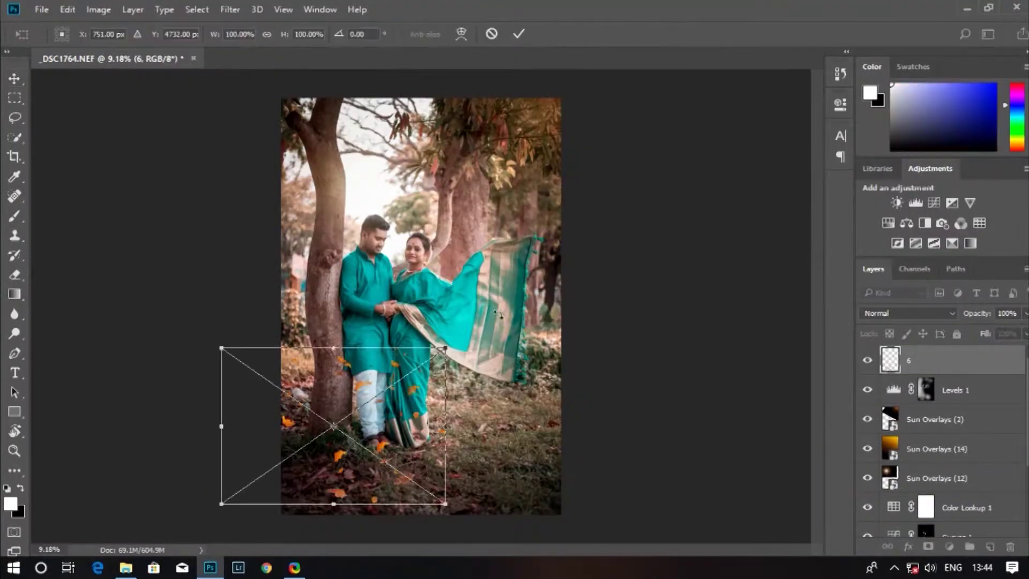
drag(440, 515, 781, 322)
mouse_move(358, 523)
mouse_down()
mouse_move(437, 316)
mouse_move(560, 523)
mouse_up()
drag(570, 138, 161, 530)
mouse_move(496, 397)
mouse_down()
mouse_move(509, 417)
mouse_move(503, 397)
mouse_up()
key(Return)
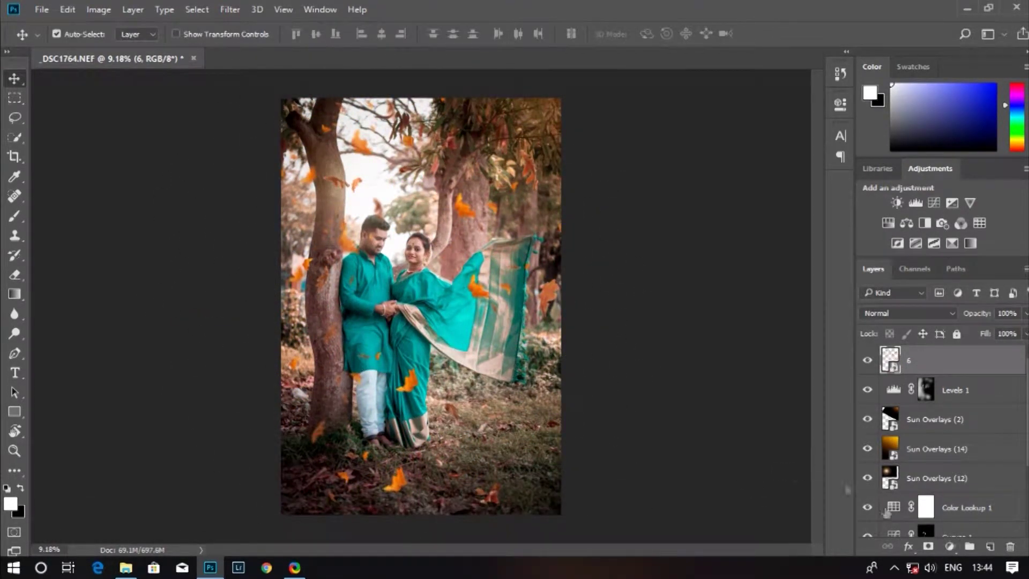
- Add a mask to leaves layer 6 and paint out some of the leaves
click(928, 546)
key(b)
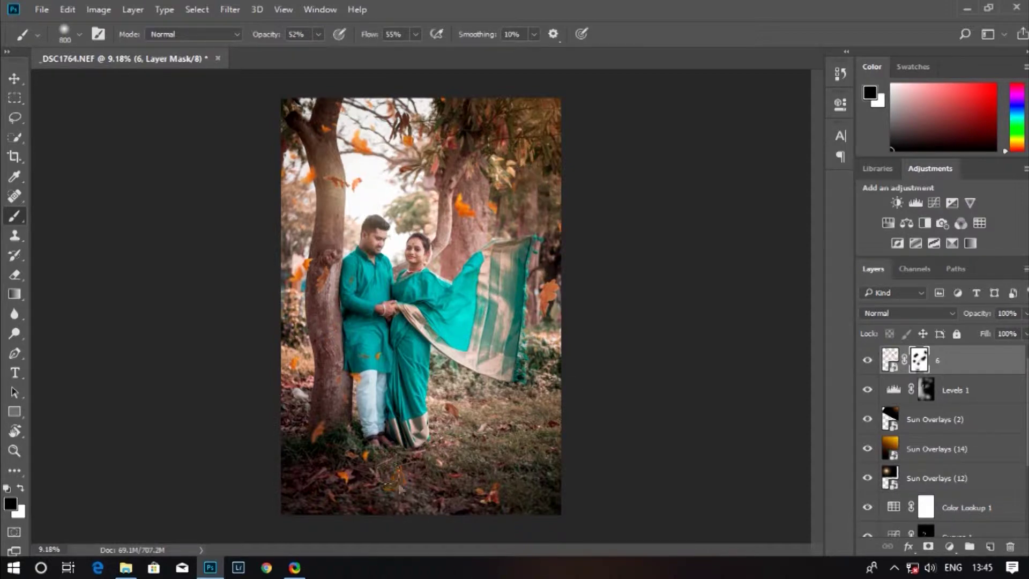
key(v)
- Drag the small animated dust particles file from the overley folder into the photo
click(125, 567)
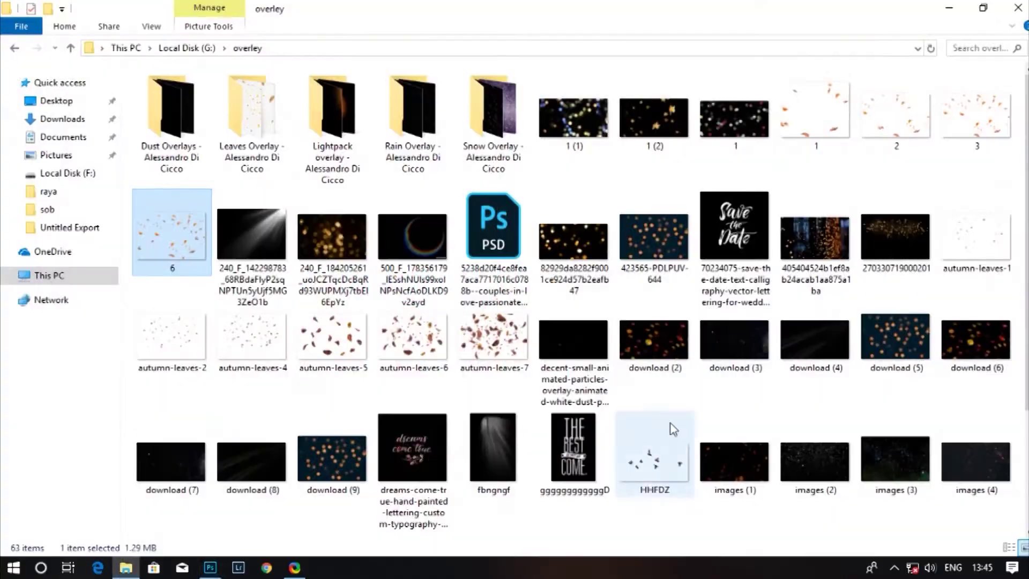
scroll(670, 423, down, 4)
scroll(413, 471, up, 3)
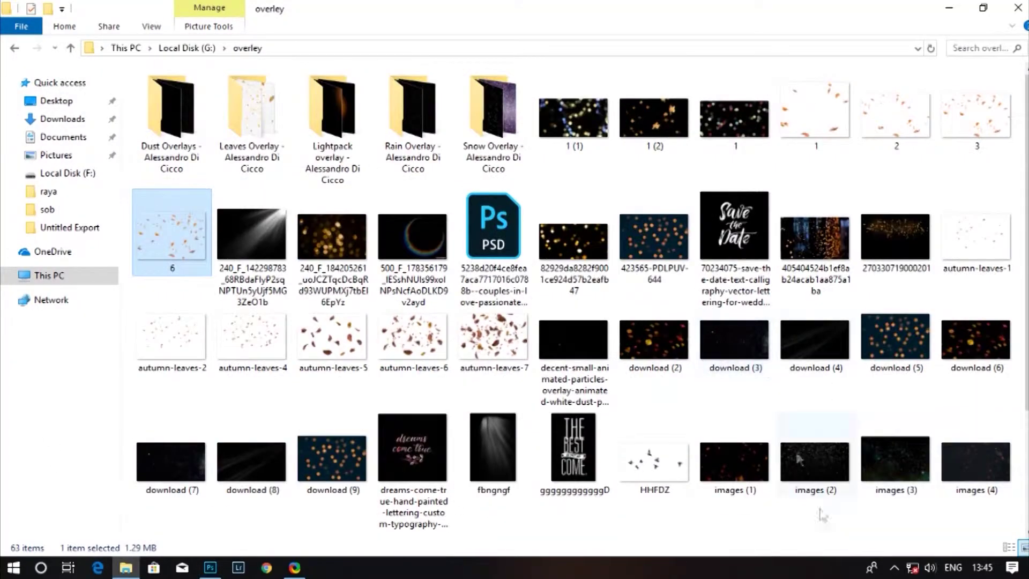
click(578, 351)
drag(579, 351, 336, 394)
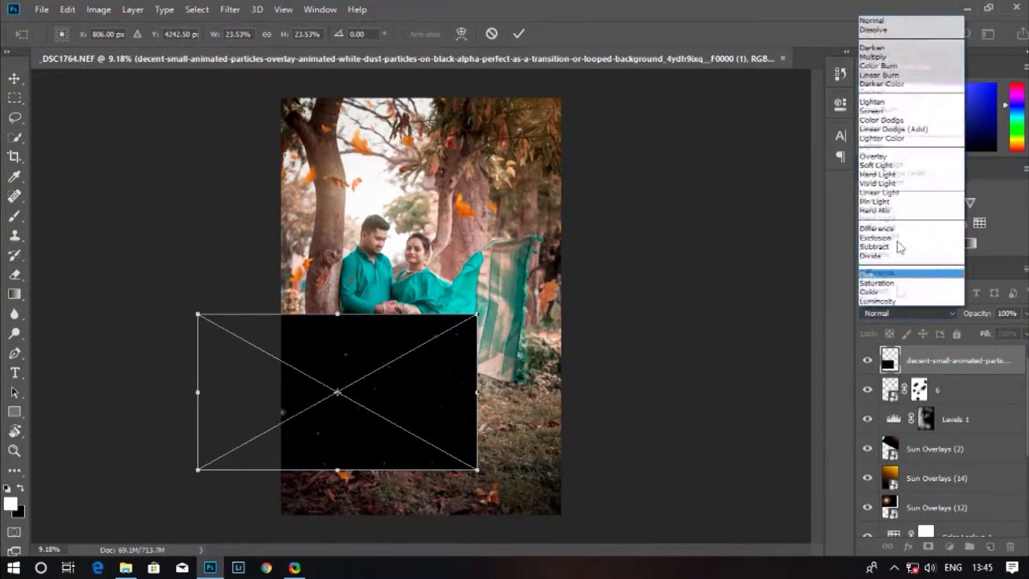
- Enlarge, rotate and commit the particles overlay, then give it a mask to paint on in black
mouse_move(476, 510)
mouse_down()
mouse_move(611, 575)
mouse_move(602, 480)
mouse_up()
mouse_move(91, 185)
mouse_down()
mouse_move(471, 123)
mouse_move(522, 95)
mouse_up()
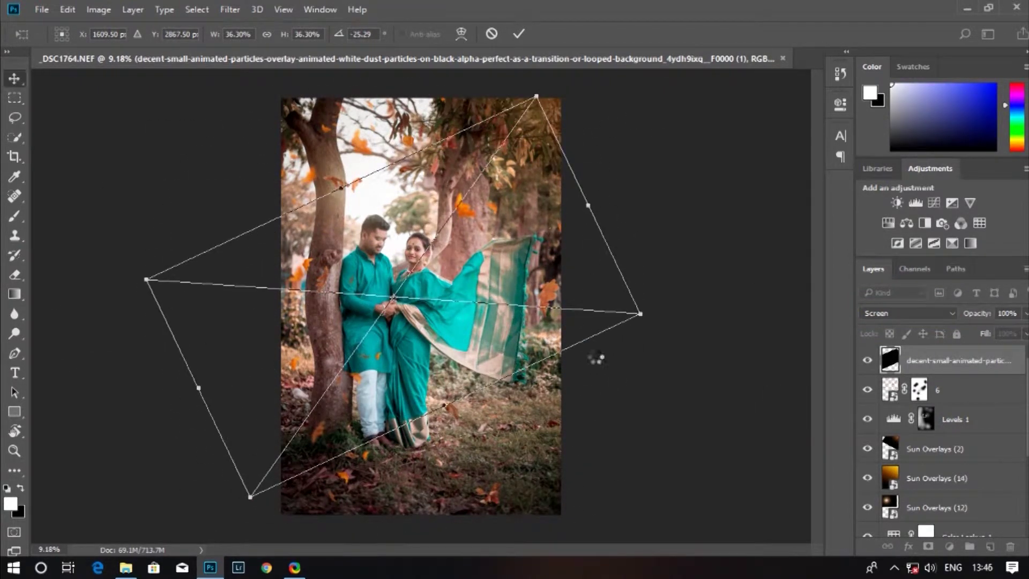
key(Return)
key(x)
key(b)
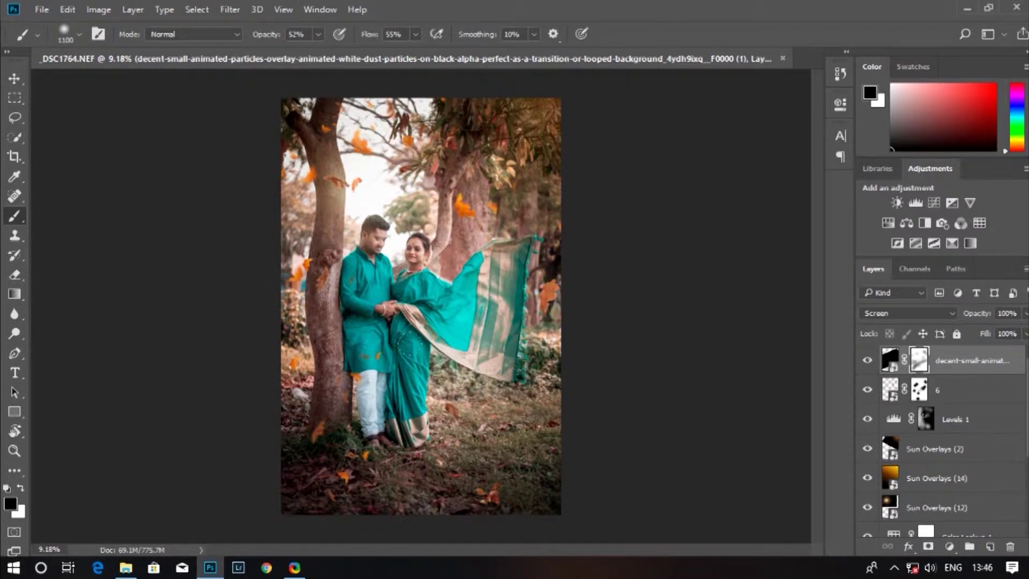
key(v)
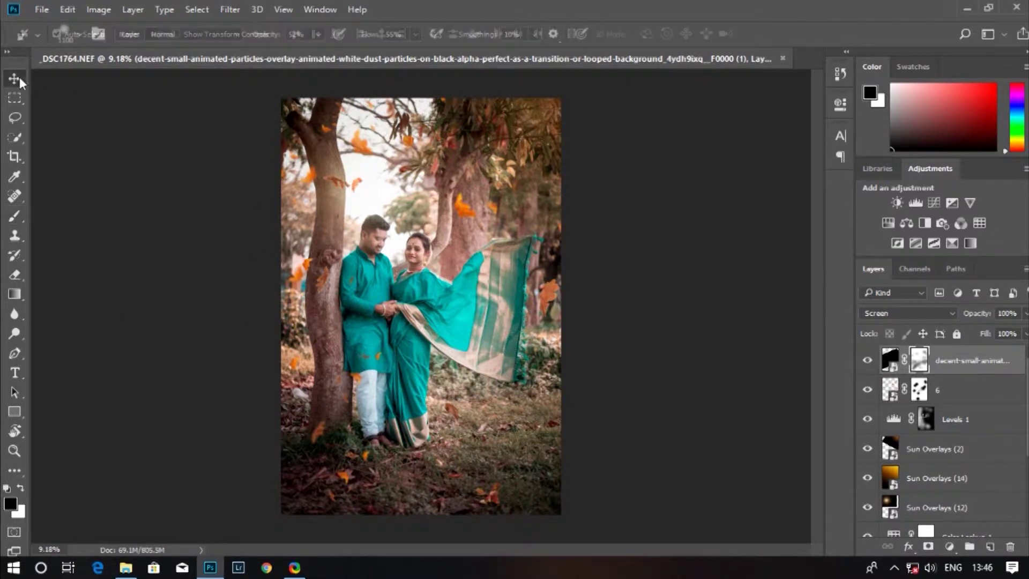
key(b)
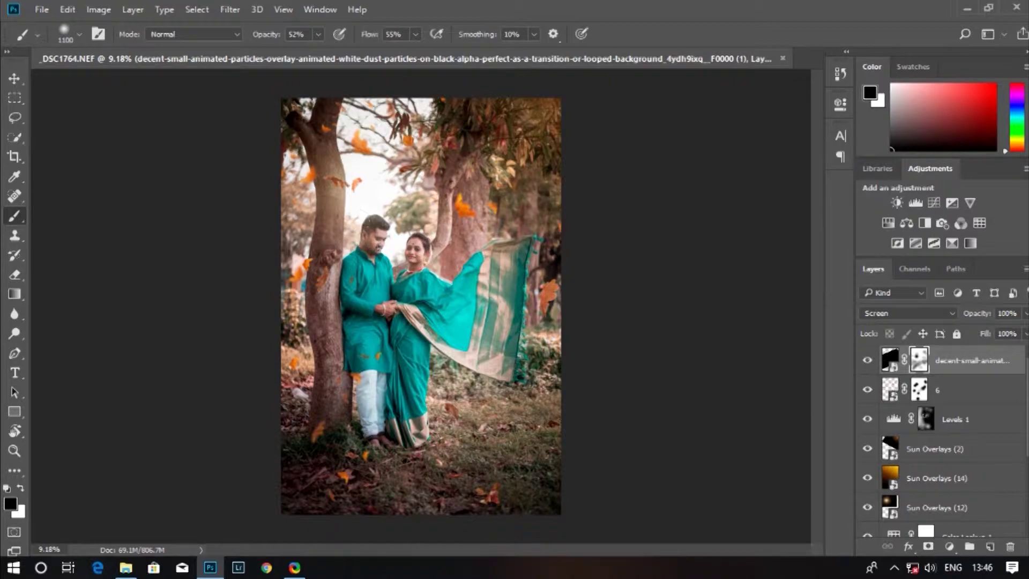
- Preview the rainbow-ring flare image from the overlay folder and drag it toward the photo
click(126, 567)
scroll(211, 466, down, 2)
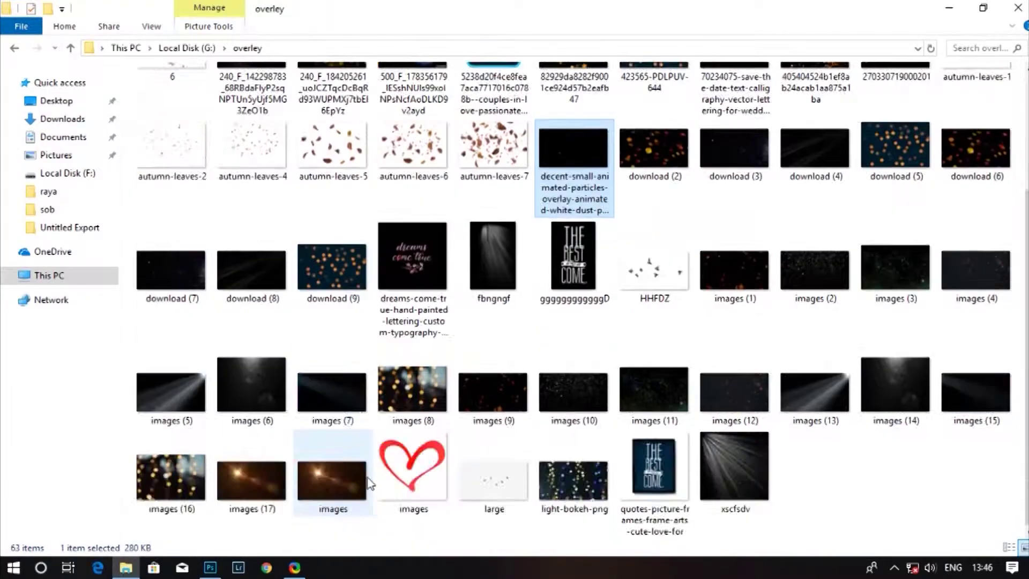
scroll(399, 249, up, 3)
click(399, 250)
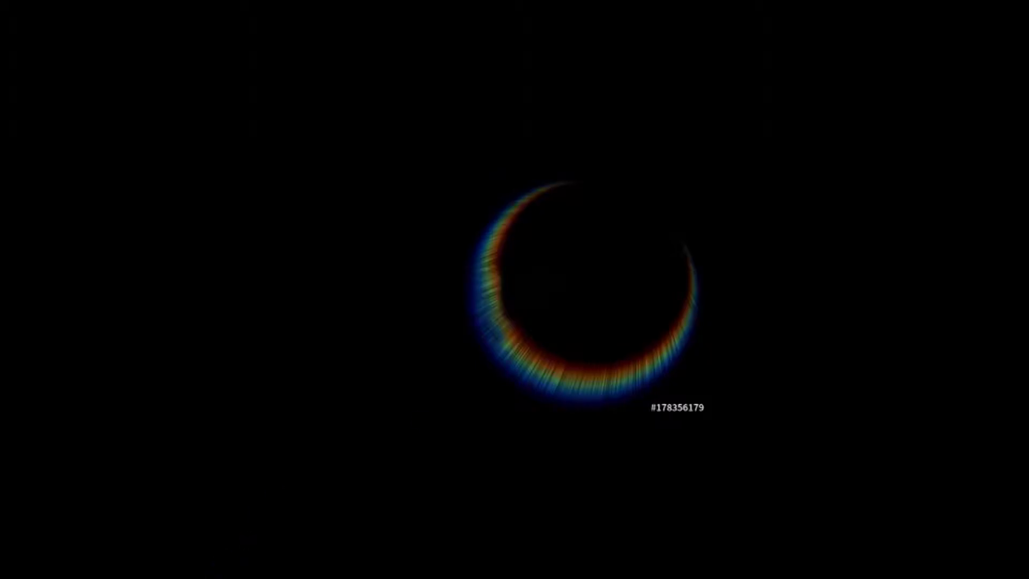
key(Escape)
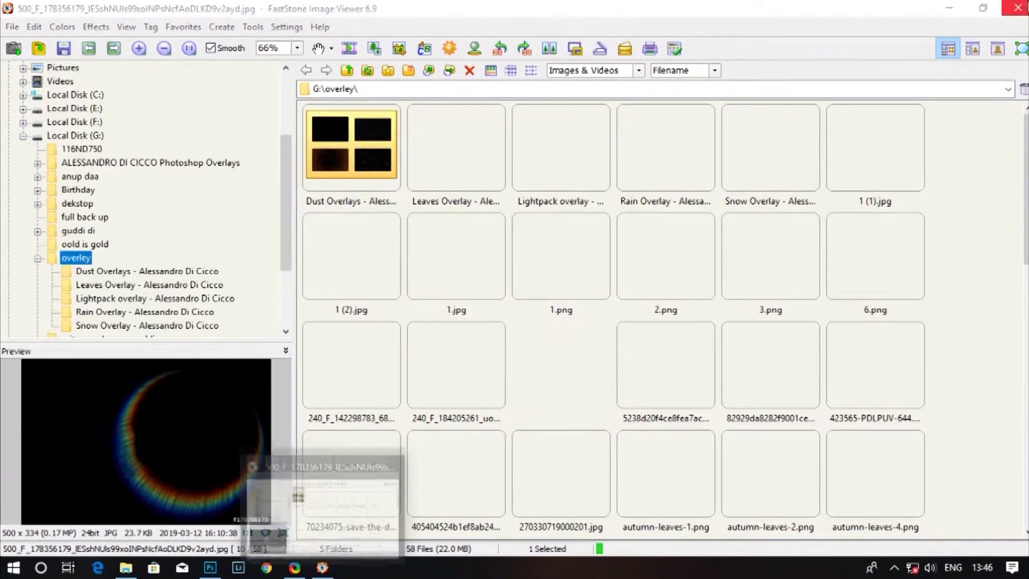
click(949, 8)
drag(424, 231, 393, 459)
- Place the rainbow ring over the saree's lower edge in Screen mode with a layer mask
drag(528, 517, 440, 547)
mouse_move(429, 483)
mouse_down()
mouse_move(462, 386)
mouse_move(493, 490)
mouse_move(478, 407)
mouse_up()
click(906, 313)
click(884, 127)
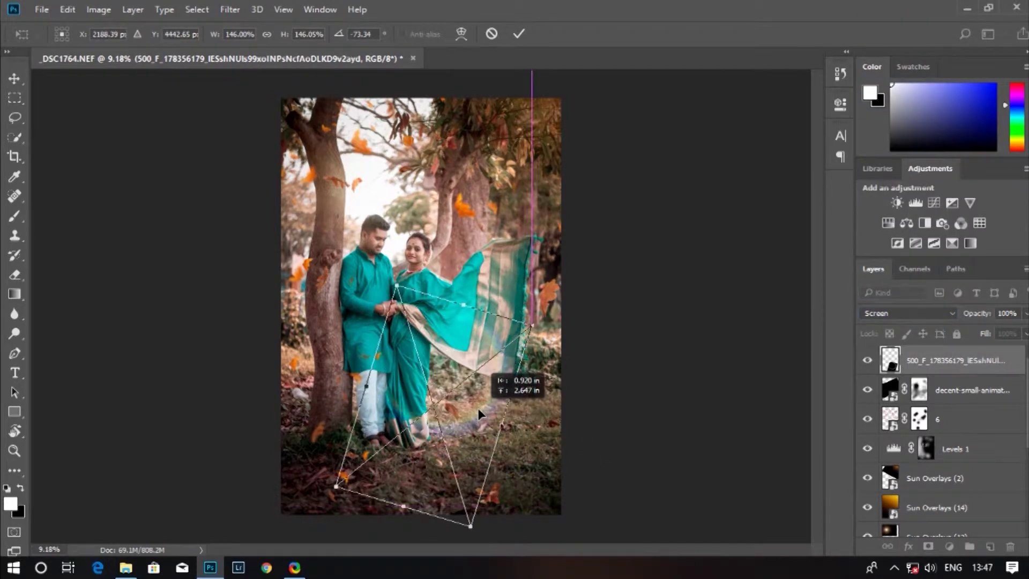
key(Return)
key(b)
click(928, 546)
- Fit the whole photo in the window and add an Exposure adjustment layer
scroll(558, 378, up, 3)
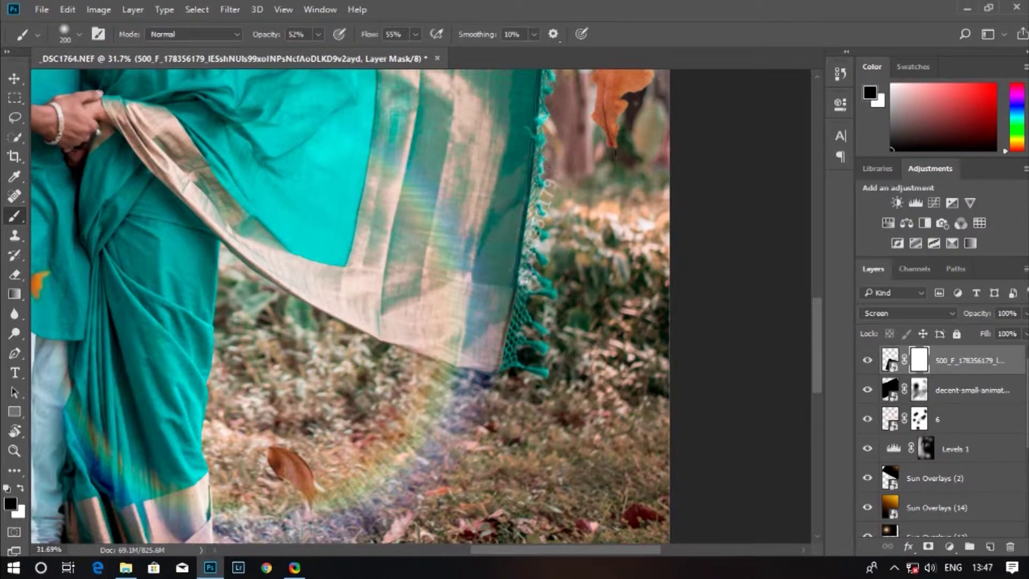
key(ctrl+0)
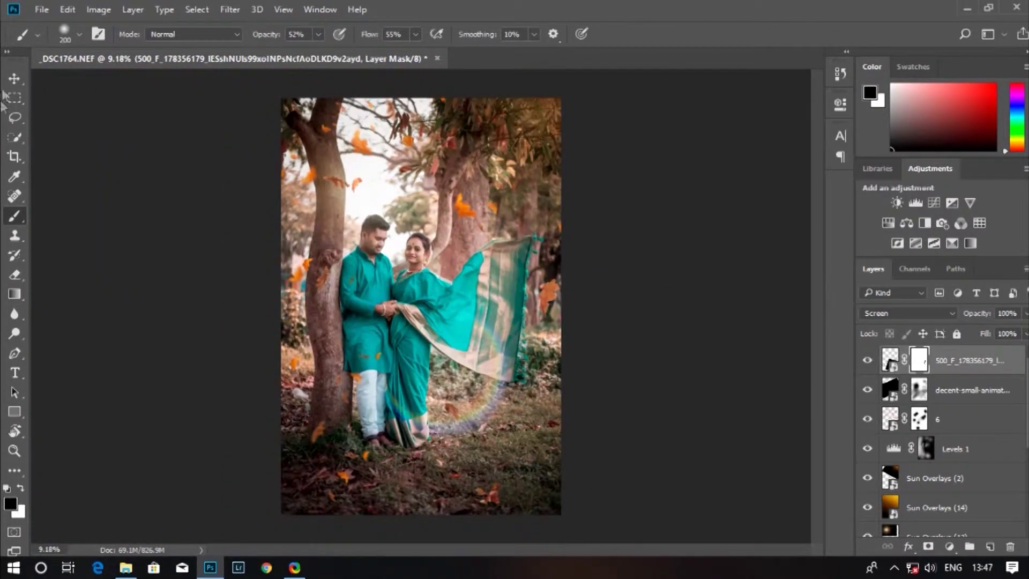
key(v)
click(950, 546)
click(930, 325)
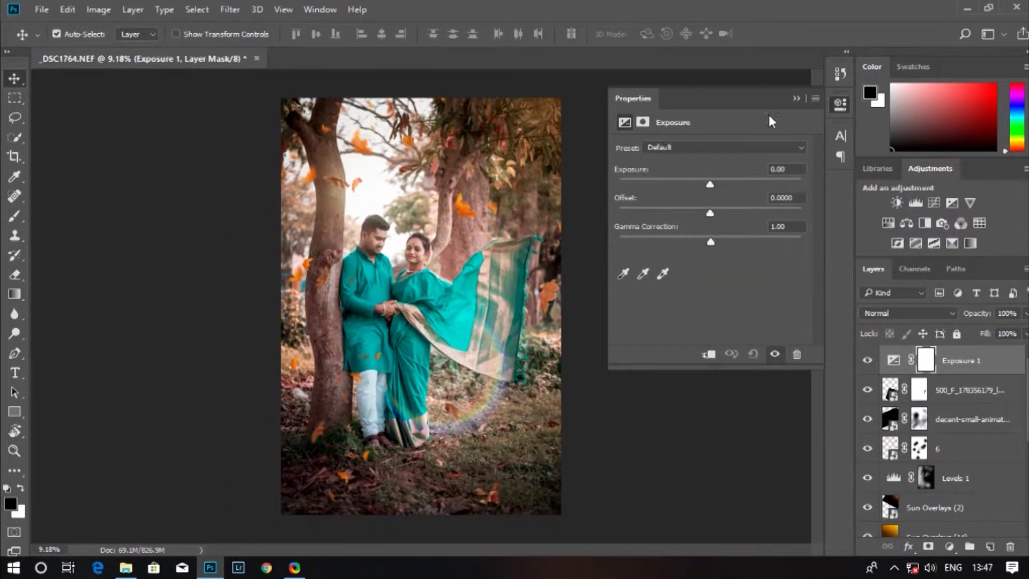
- Raise the Exposure Offset slightly and set the exposure layer's opacity to 96%
drag(711, 212, 713, 212)
click(796, 98)
drag(980, 314, 978, 320)
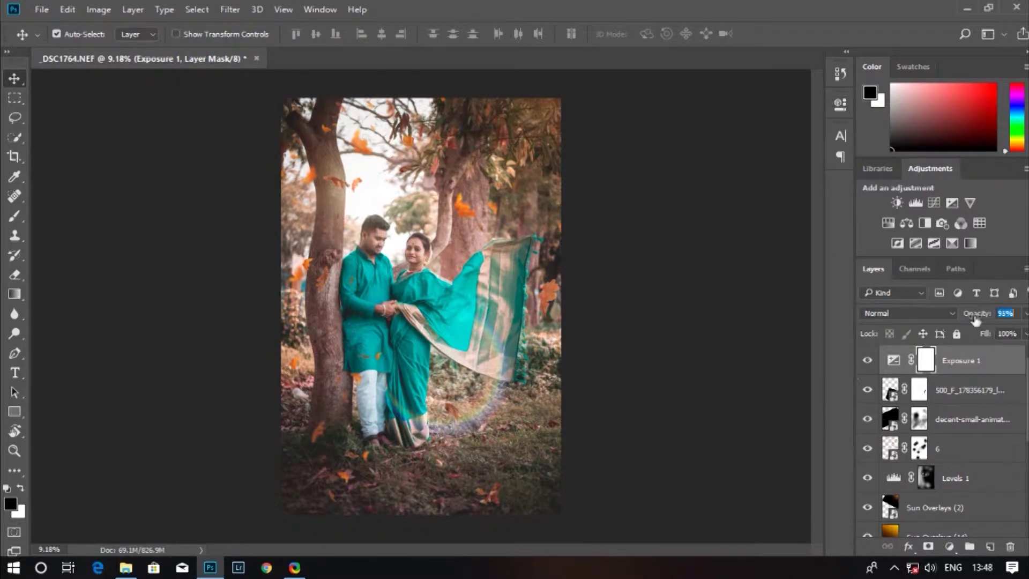
- Place the signature logo file on the photo, scaled into the bottom-right corner
click(125, 568)
drag(662, 413, 402, 378)
drag(365, 348, 535, 492)
key(Return)
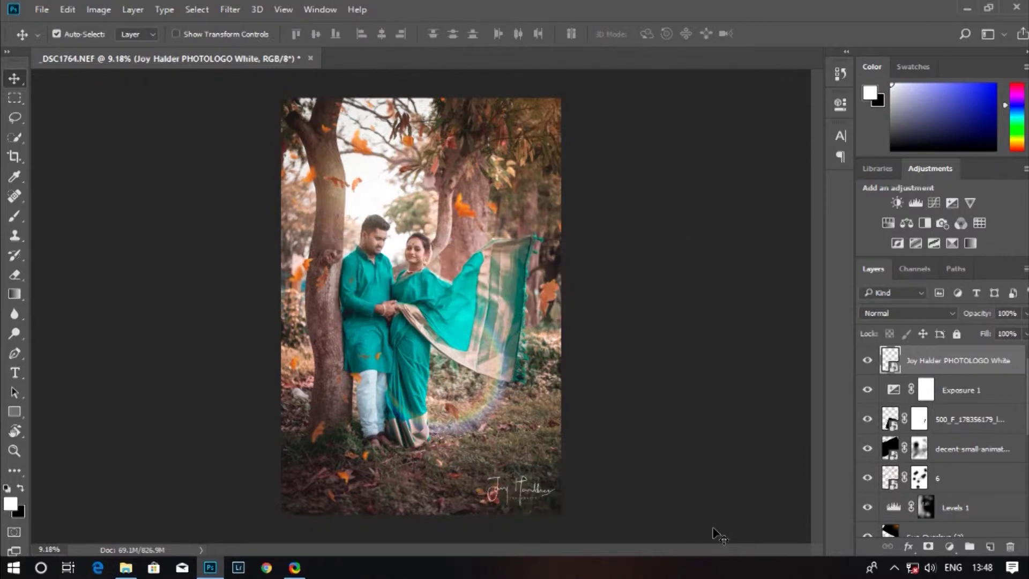
- Stamp all visible layers, duplicate and invert the copy, and blend it in Vivid Light
click(949, 547)
key(Escape)
key(ctrl+alt+shift+e)
key(ctrl+j)
key(ctrl+i)
click(908, 313)
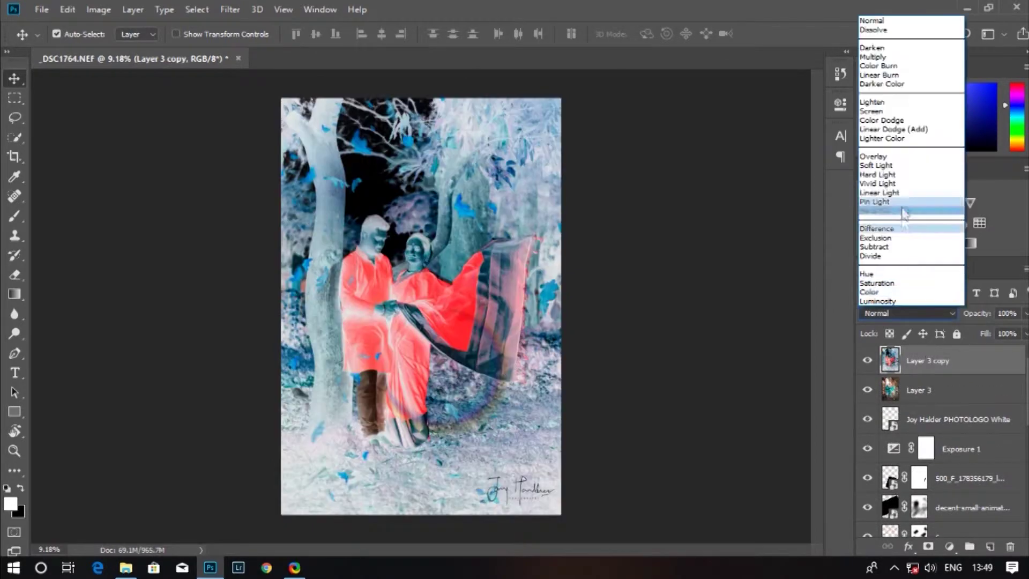
click(905, 183)
- Apply High Pass 9.6 and Gaussian Blur 1.8, then add an inverted black mask
click(229, 9)
click(468, 319)
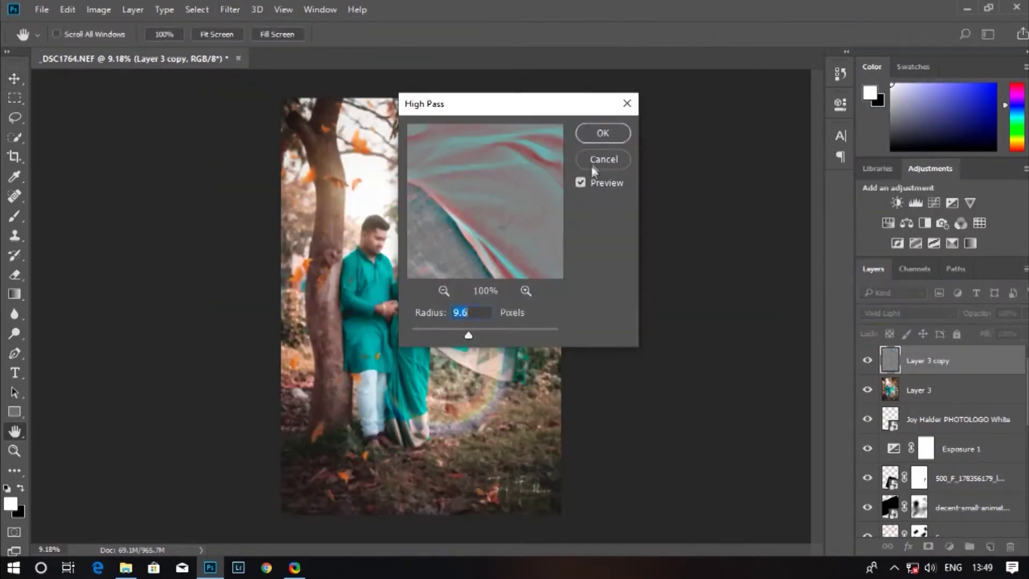
key(Return)
click(230, 9)
click(477, 234)
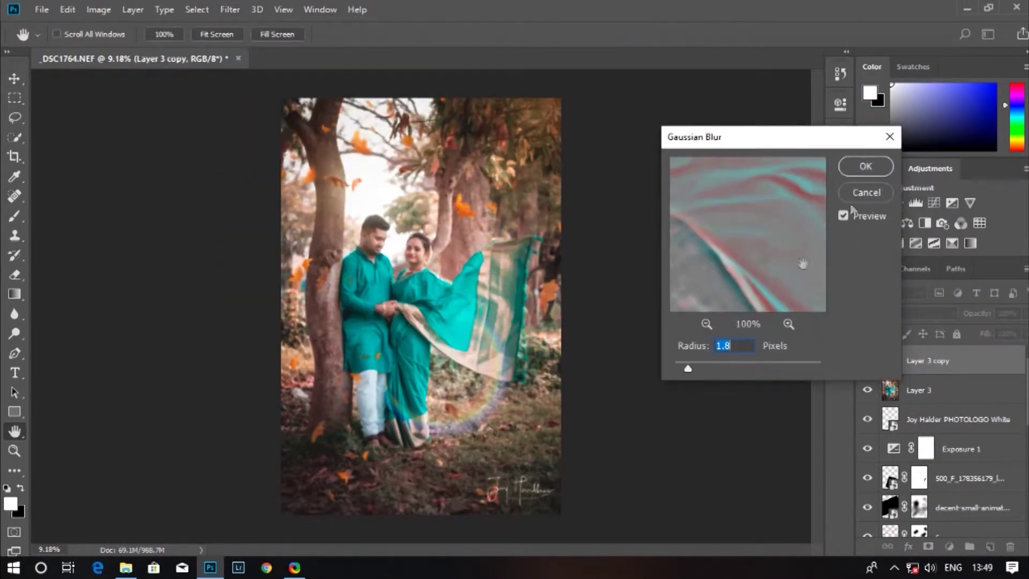
click(863, 165)
click(928, 547)
key(ctrl+i)
- Paint white with a smaller brush on the sharpening mask over both faces
key(b)
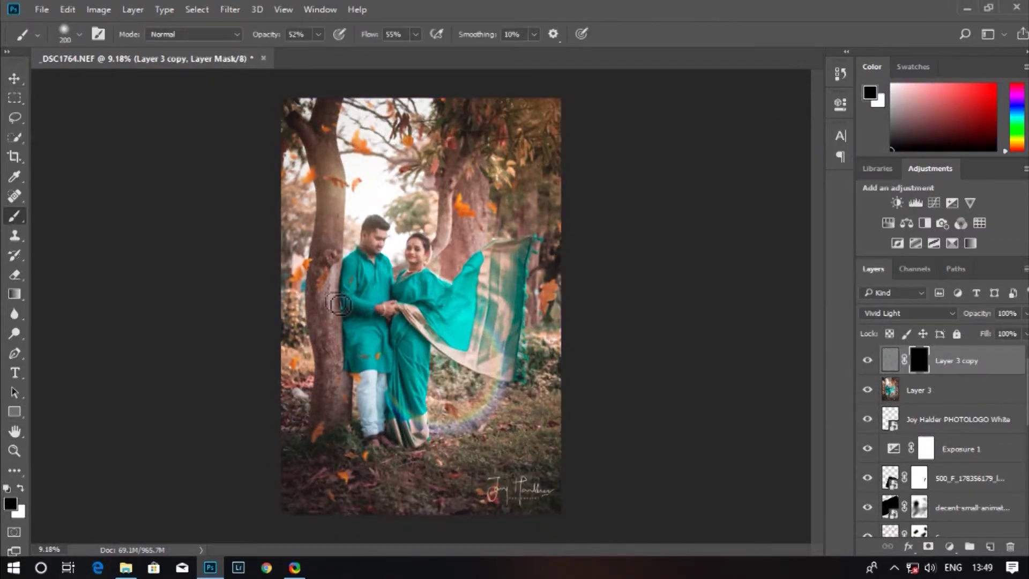
scroll(430, 369, up, 5)
scroll(430, 369, up, 3)
scroll(430, 369, down, 2)
key(x)
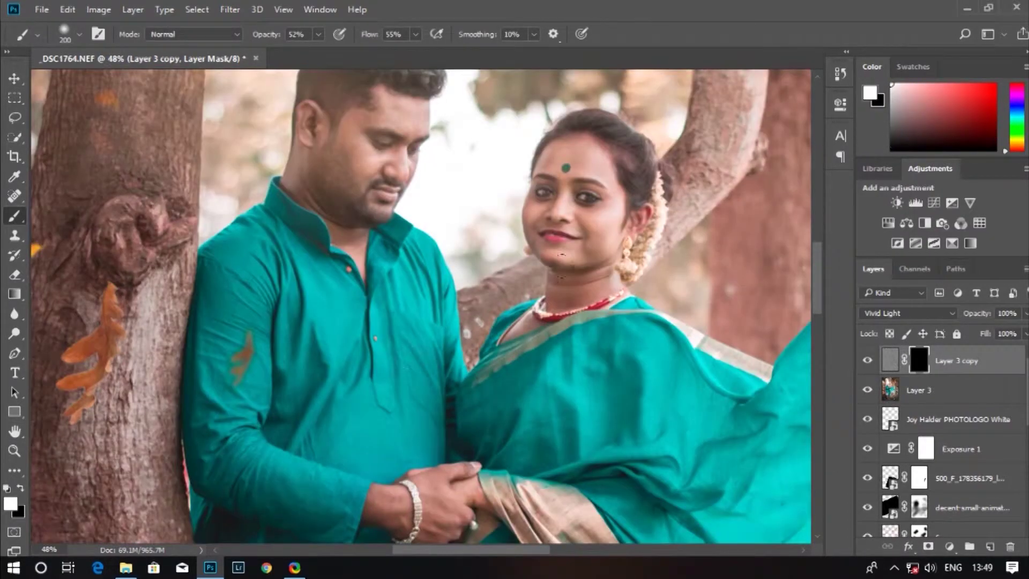
key(bracketleft)
key(bracketleft)
key(bracketleft)
scroll(536, 316, up, 3)
drag(555, 304, 576, 473)
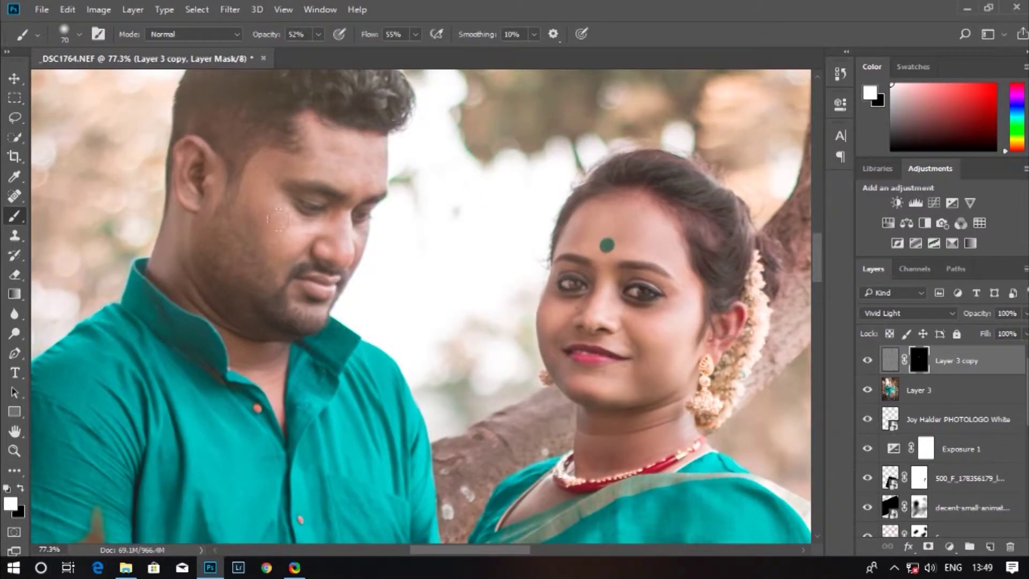
scroll(336, 302, down, 3)
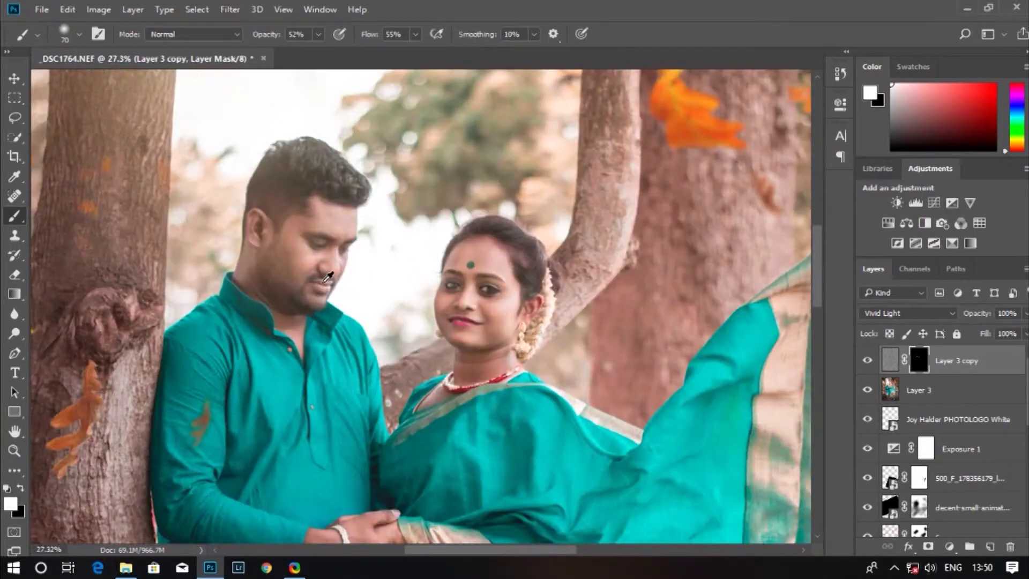
scroll(336, 303, down, 2)
scroll(329, 414, down, 5)
scroll(329, 414, down, 3)
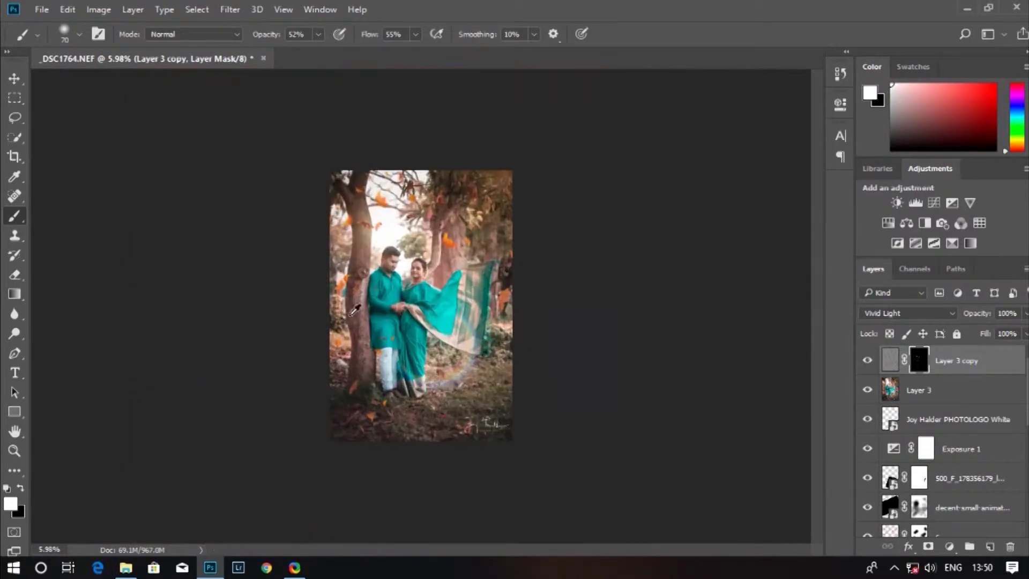
scroll(329, 413, up, 1)
- In the comparison document, start a text label under the original photo
key(v)
right_click(313, 69)
click(395, 128)
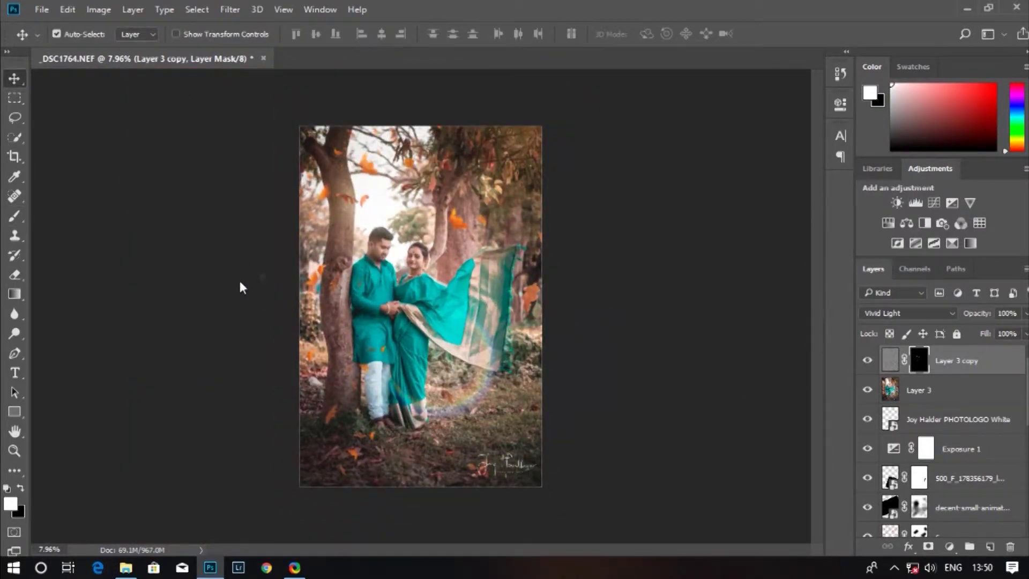
key(t)
click(494, 477)
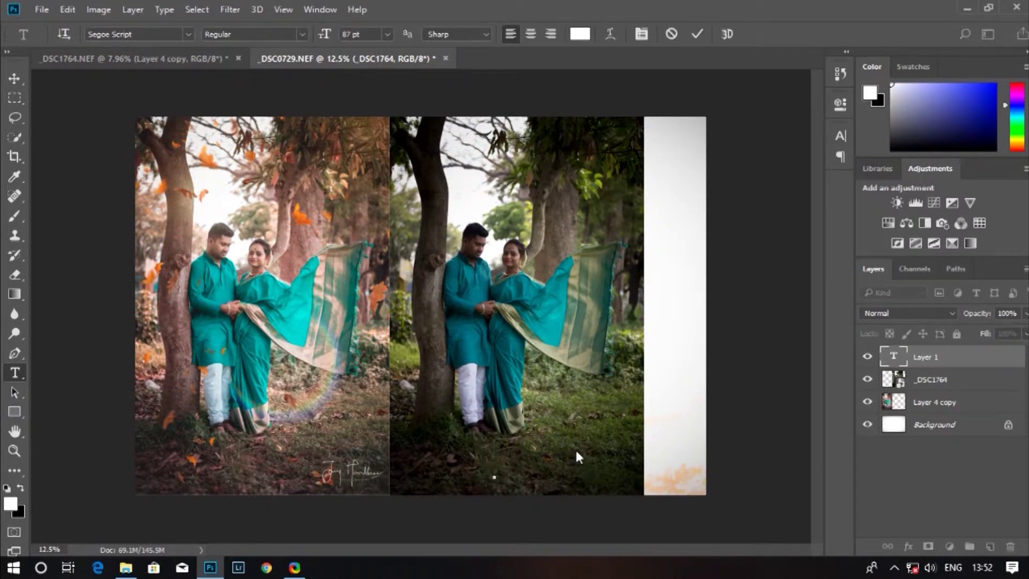
- Add the text labels 'before' under the original photo and 'after' under the edited one
text(before)
key(ctrl+Return)
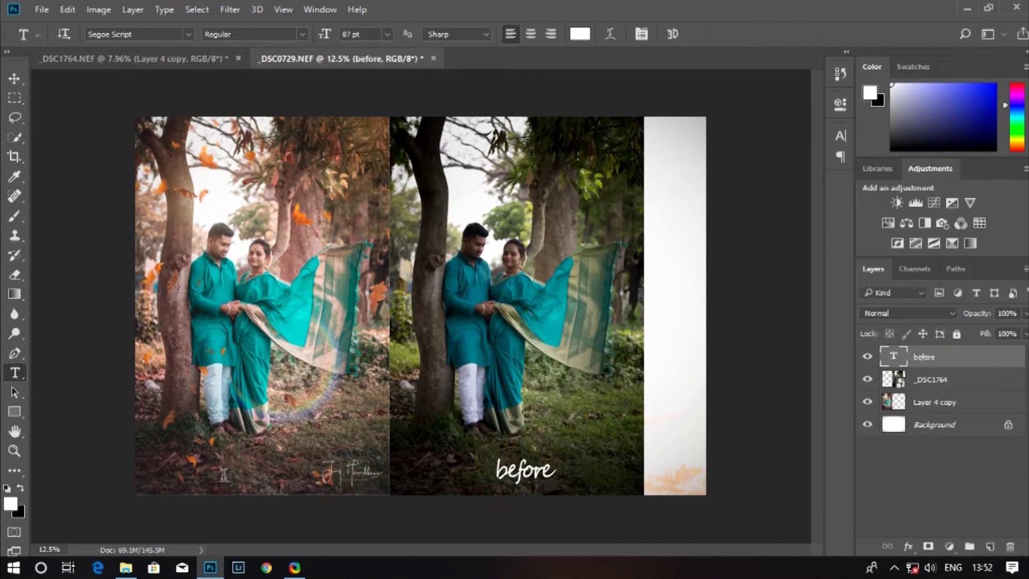
click(224, 474)
text(after)
key(ctrl+Return)
key(v)
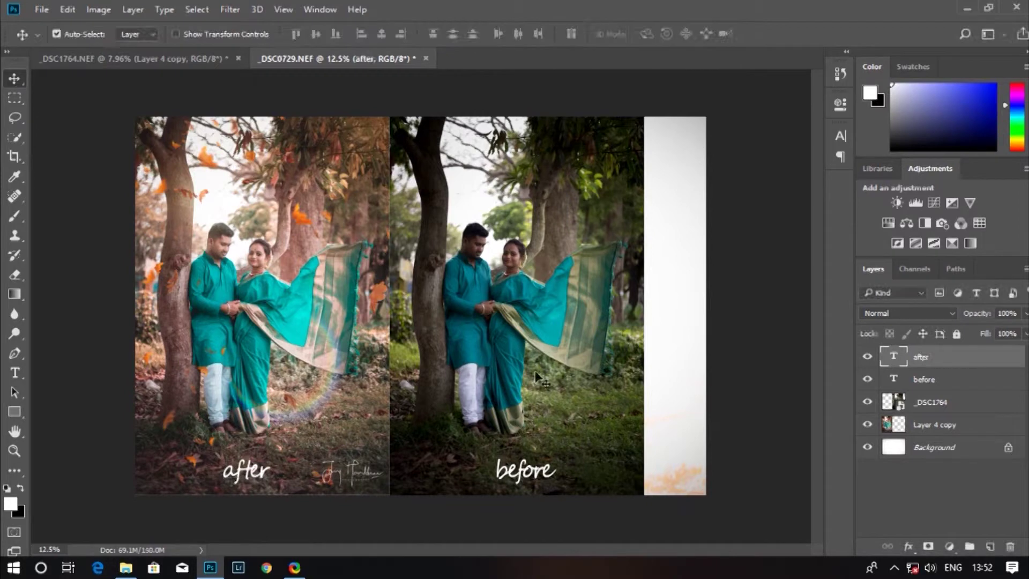